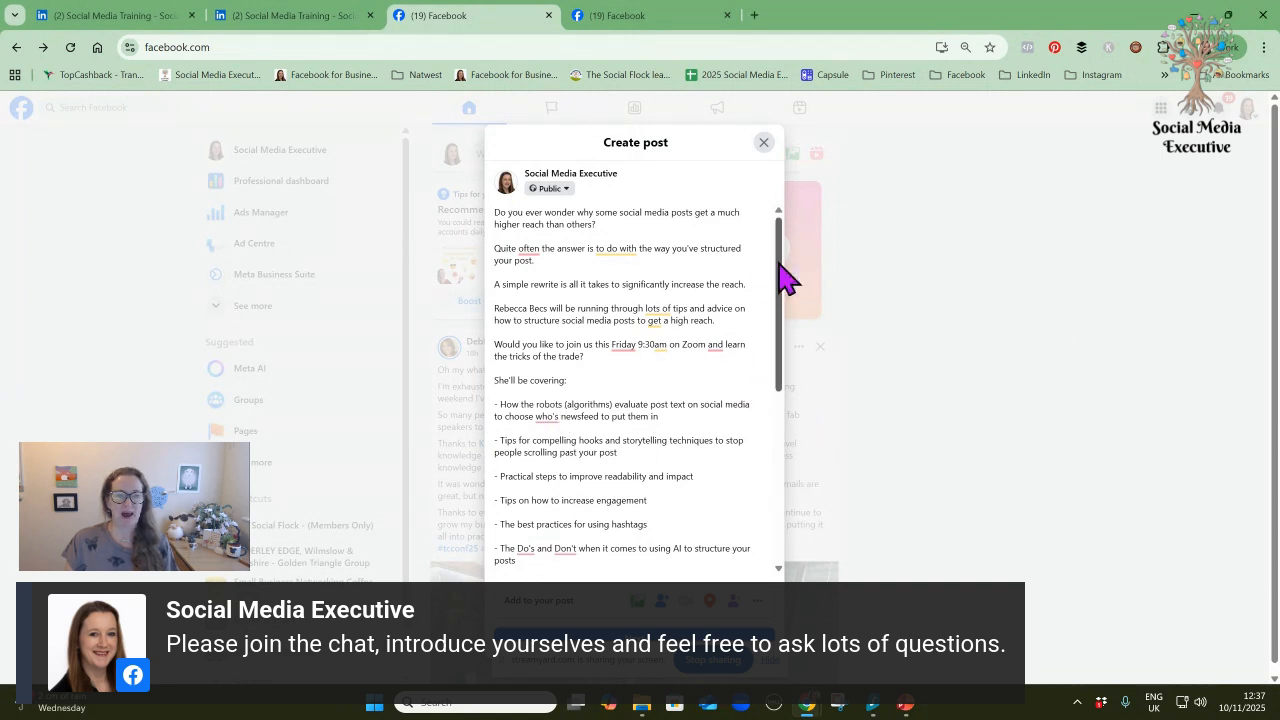
- Compare the Facebook draft with the plain and emoji versions of the LinkedIn draft, reading through each text
mouse_move(777, 271)
mouse_down()
mouse_move(780, 443)
mouse_move(795, 275)
mouse_up()
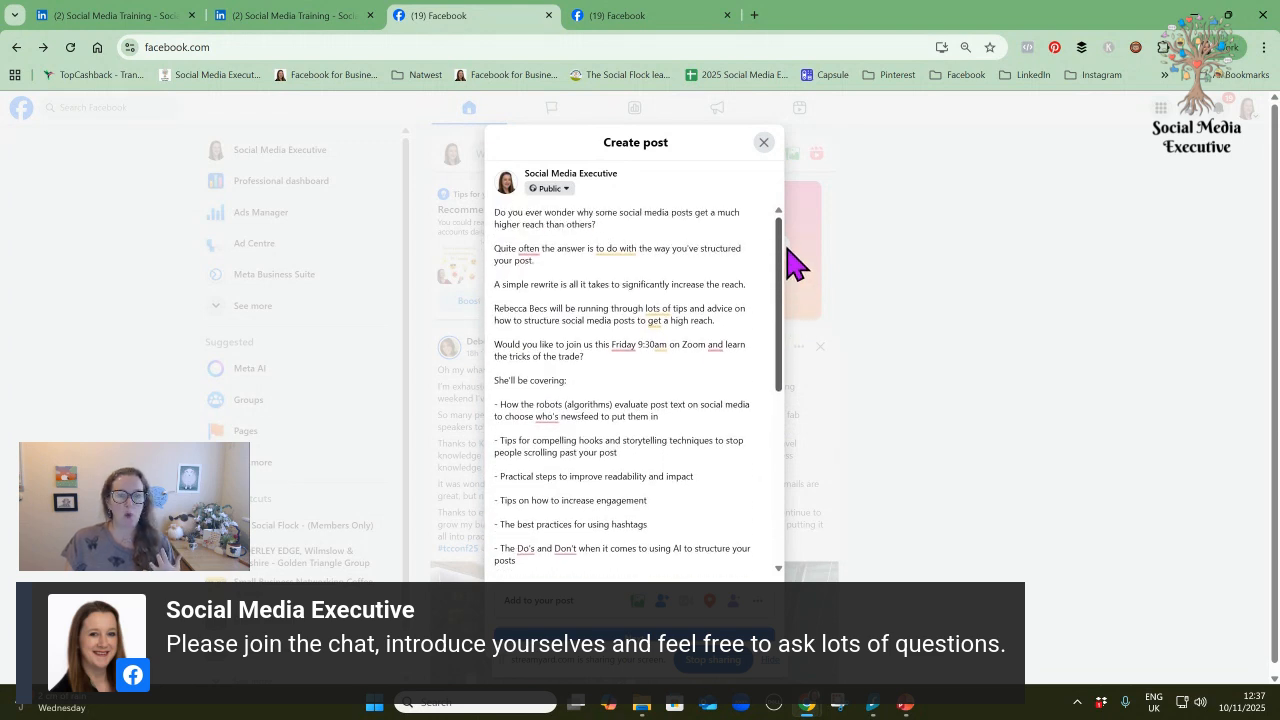
drag(795, 265, 778, 310)
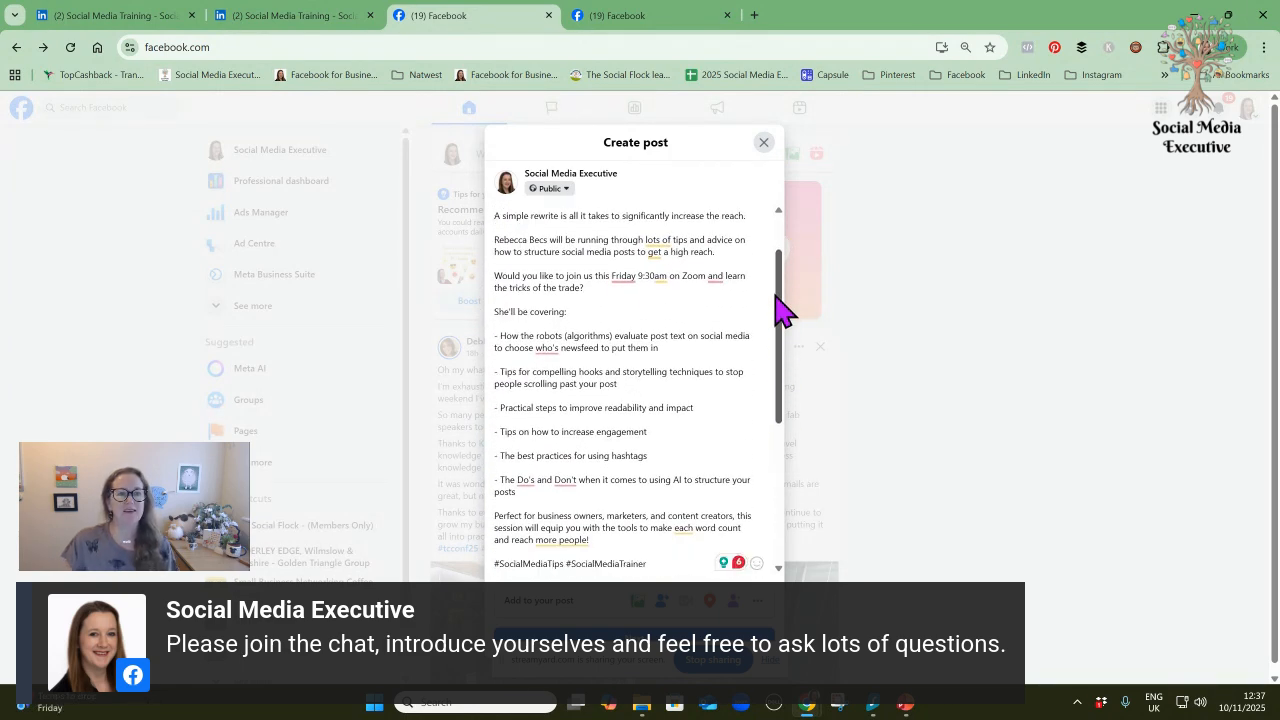
click(97, 17)
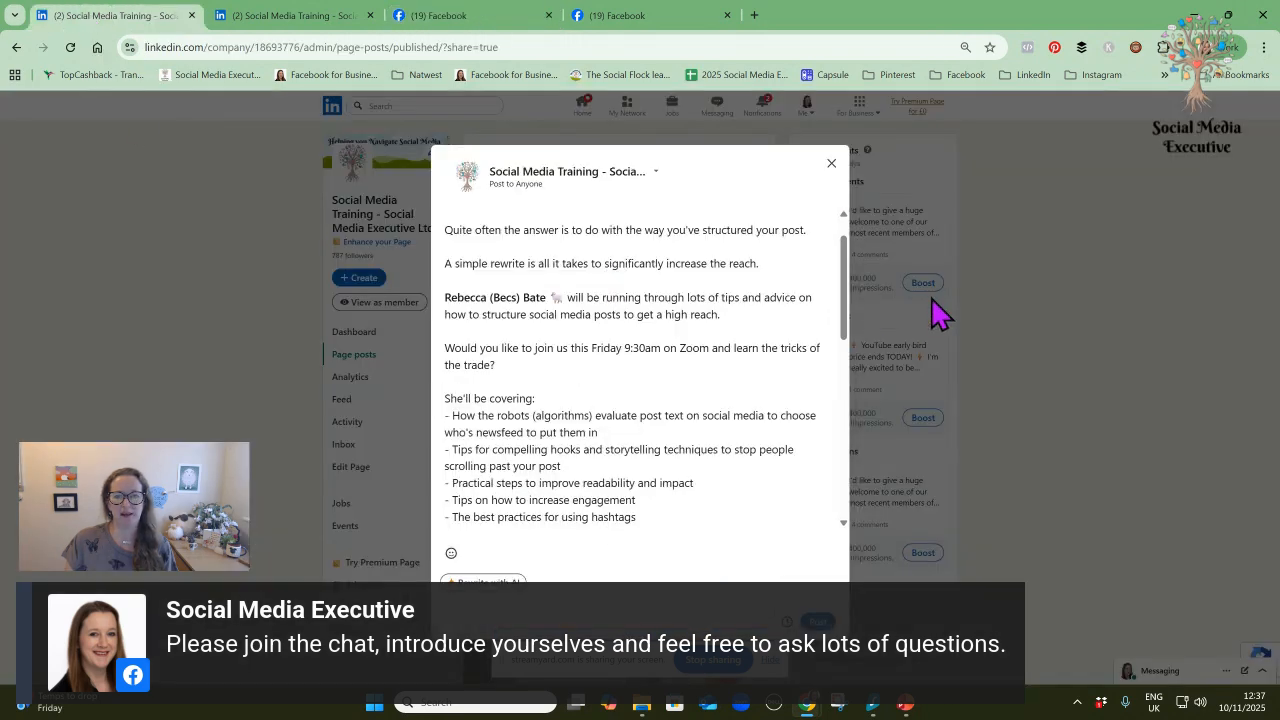
drag(843, 264, 855, 235)
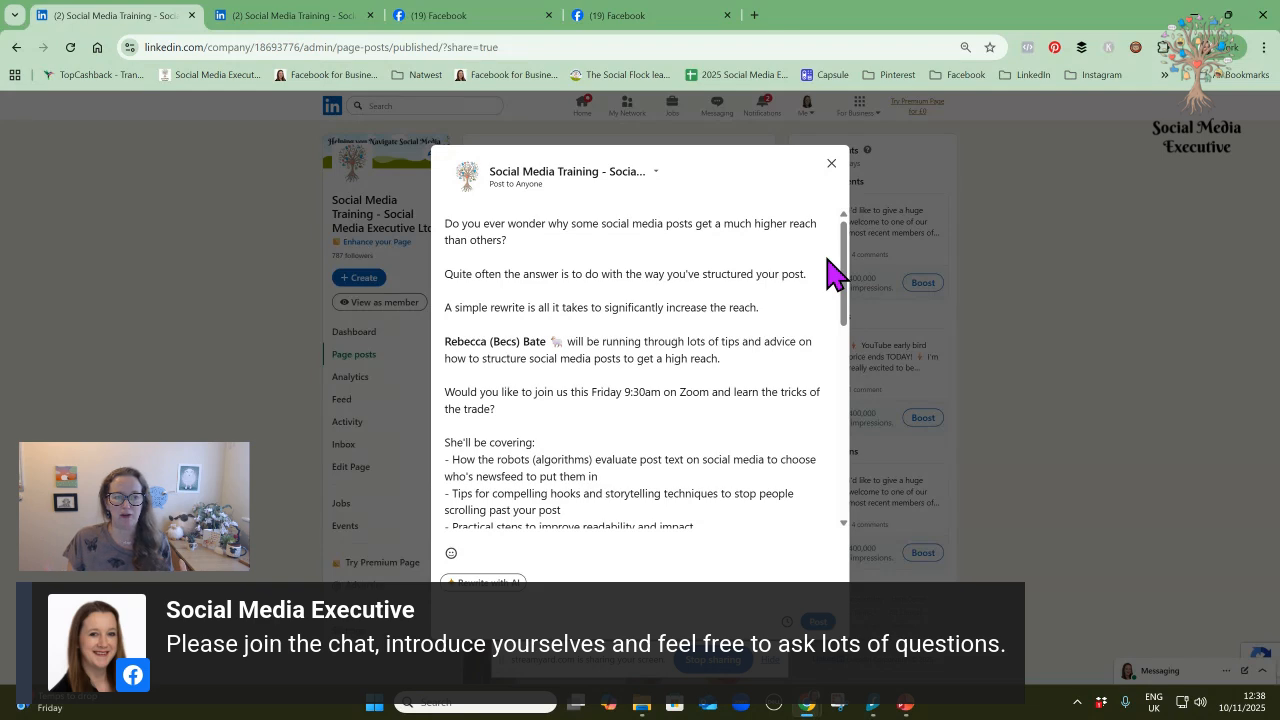
mouse_move(846, 245)
mouse_down()
mouse_move(840, 378)
mouse_move(840, 245)
mouse_up()
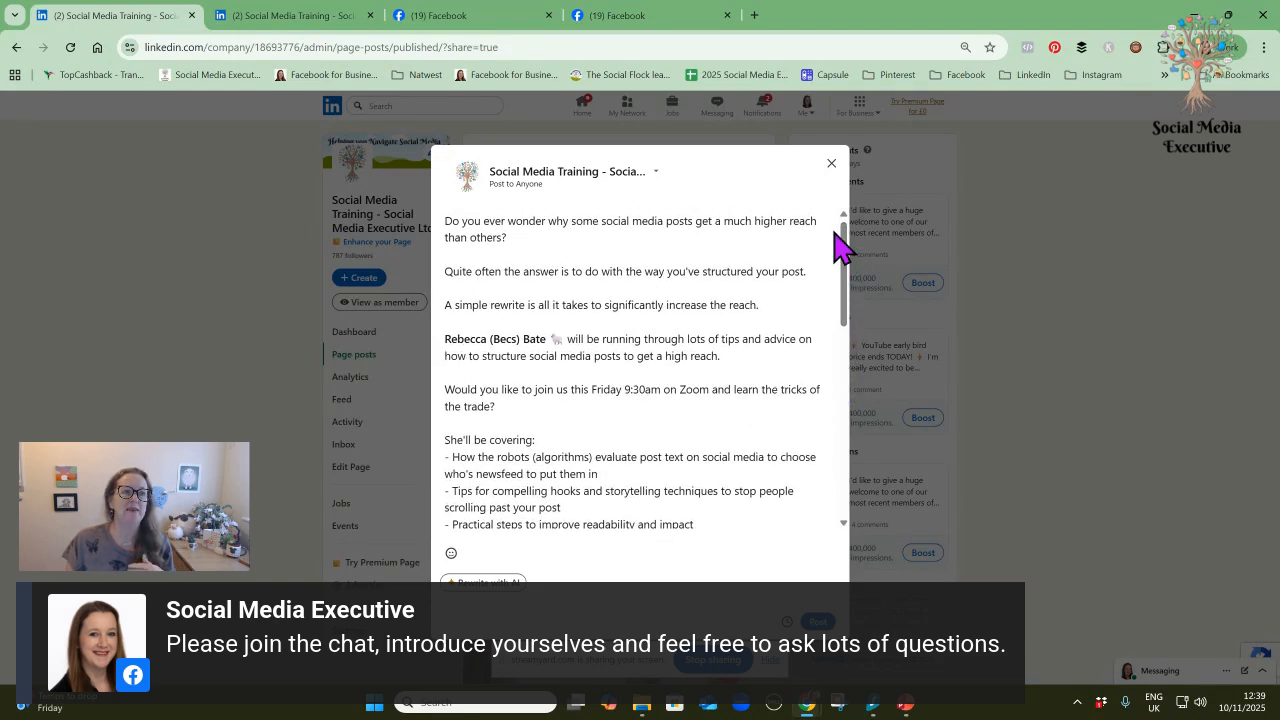
click(281, 17)
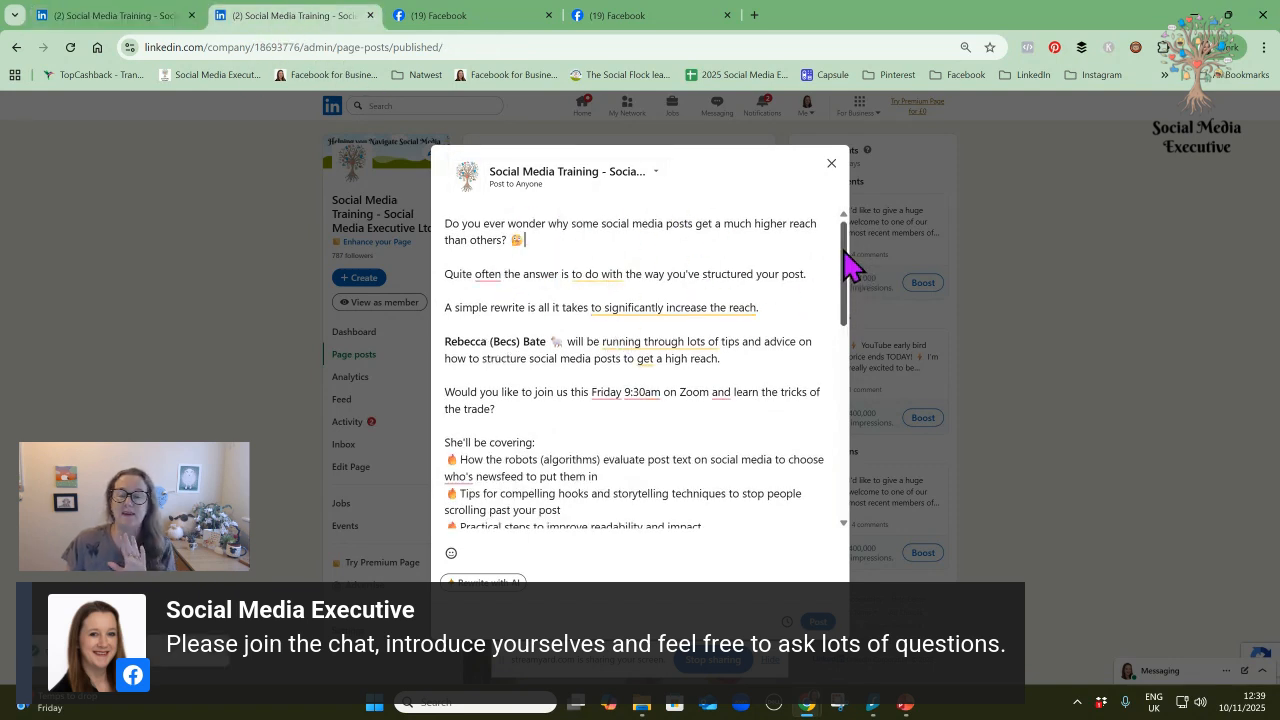
mouse_move(845, 265)
mouse_down()
mouse_move(843, 365)
mouse_move(846, 243)
mouse_up()
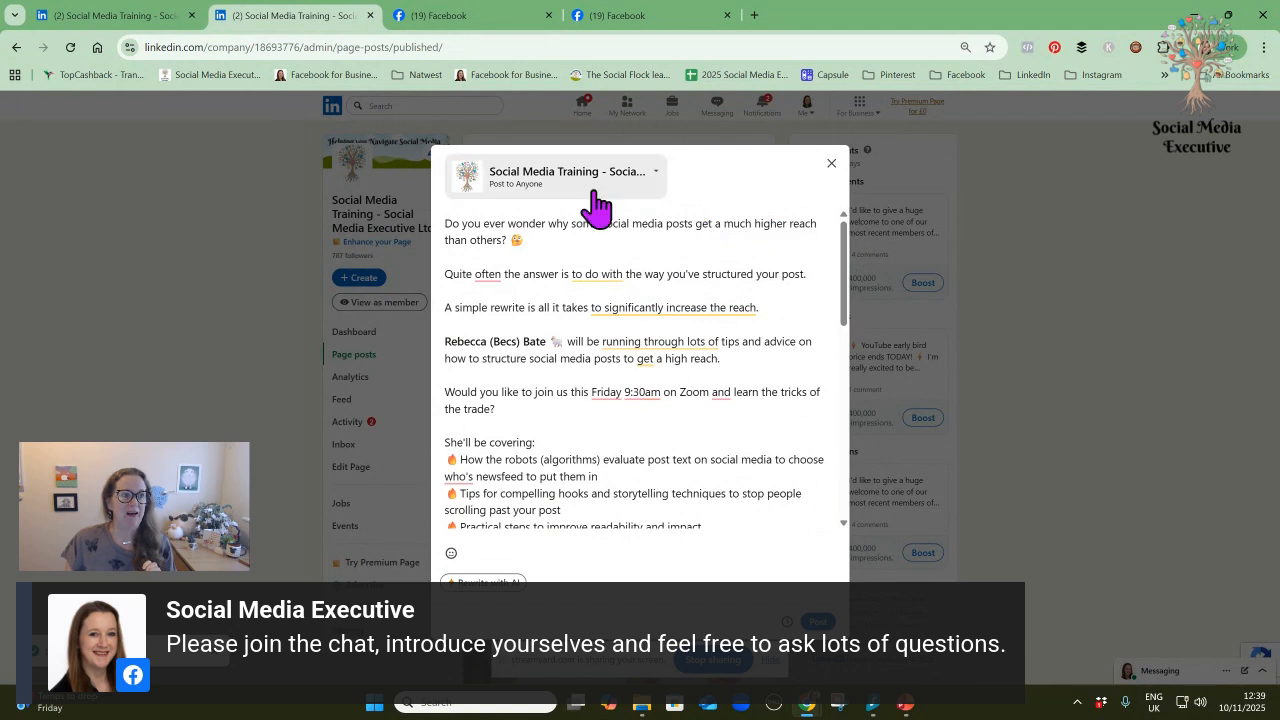
click(108, 18)
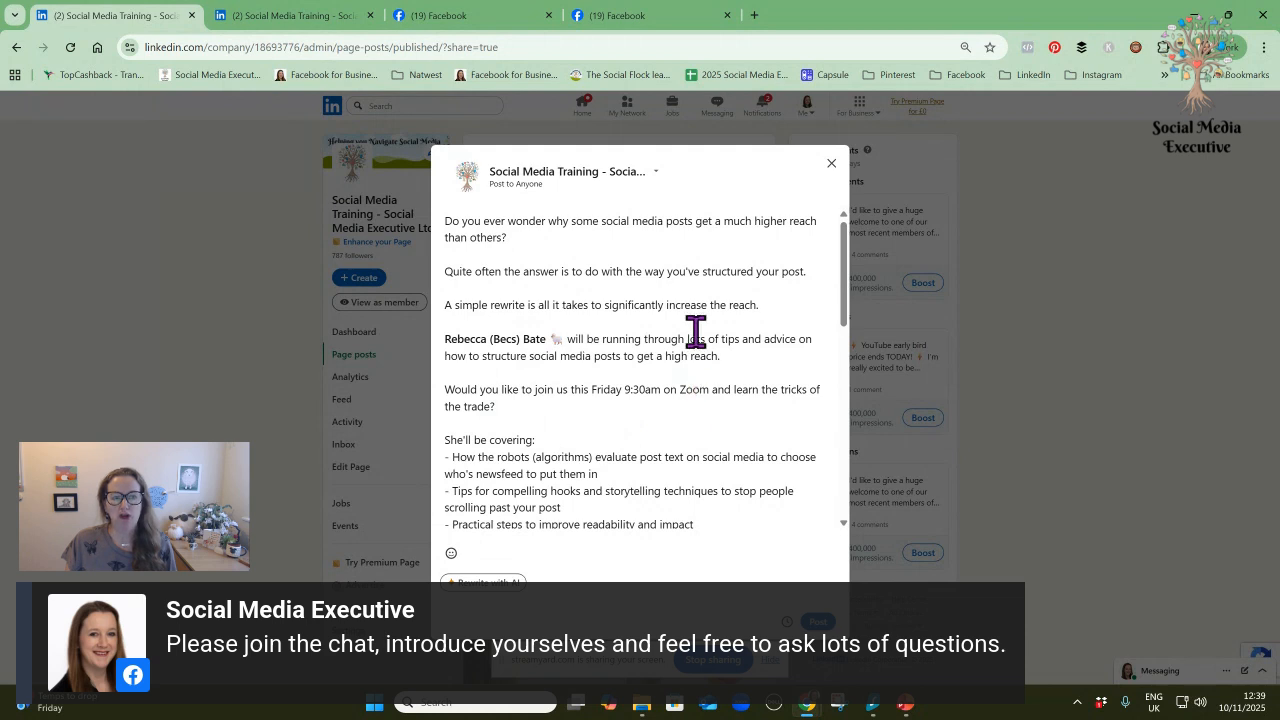
- Open the emoji picker at the end of the opening question, after "than others?", in the plain LinkedIn draft
click(558, 240)
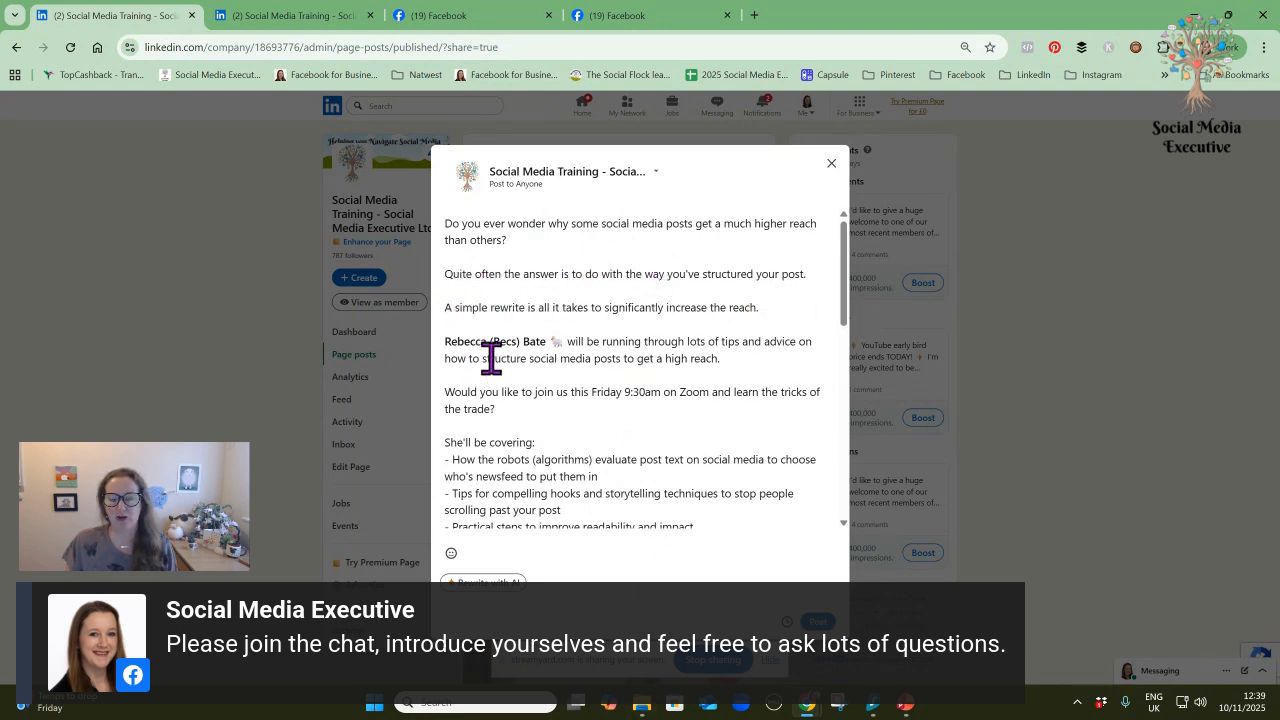
right_click(521, 252)
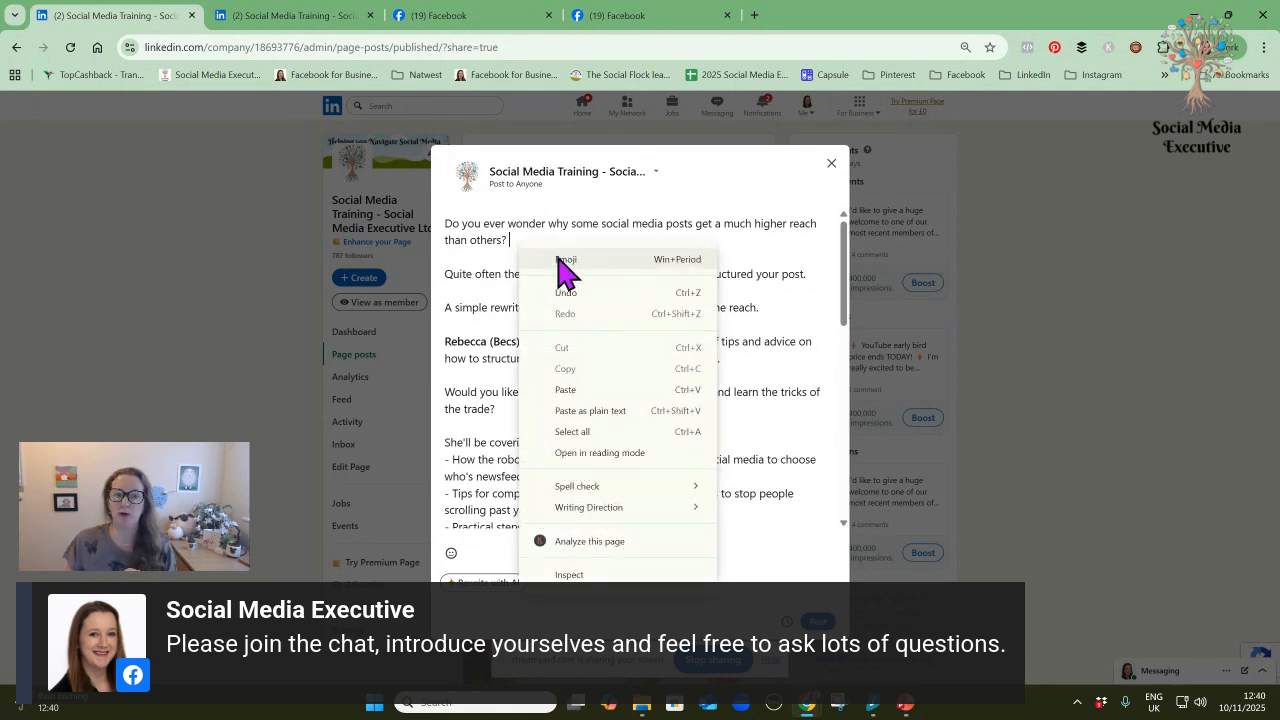
click(566, 260)
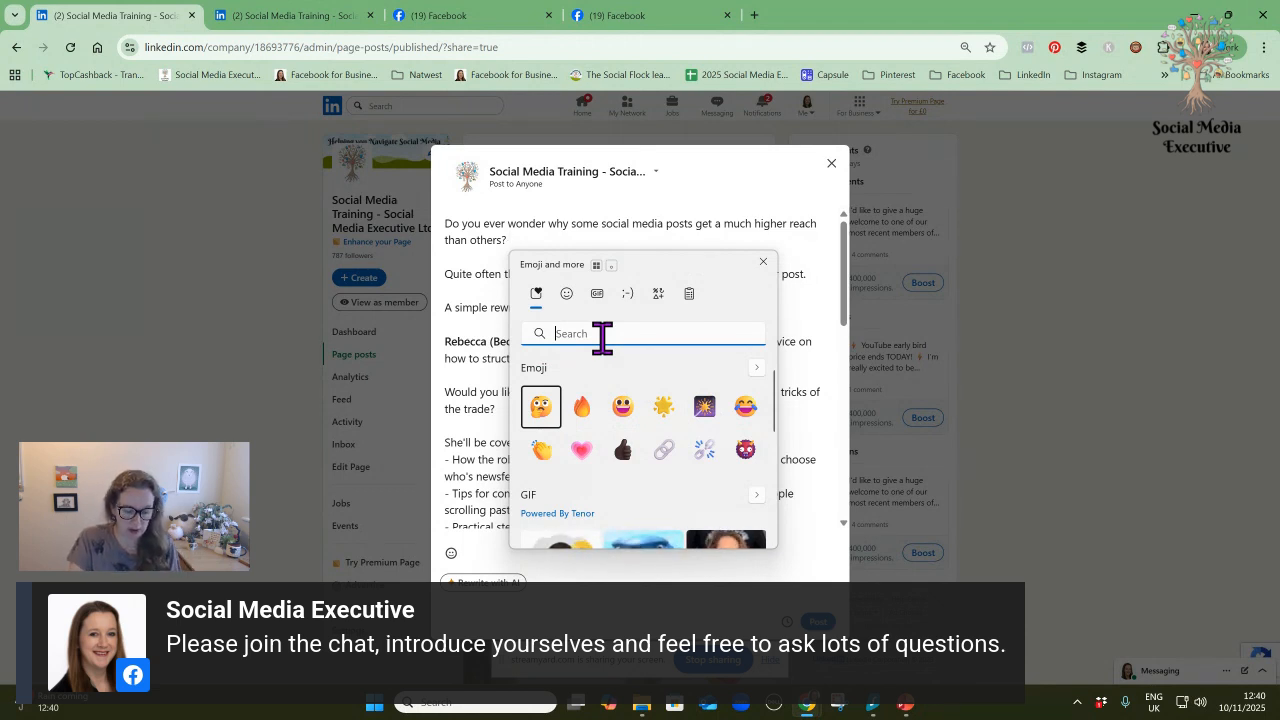
- Search the emojis for "lightbulb", shorten the search to "light", and insert the light bulb emoji after the opening question
text(lightbul)
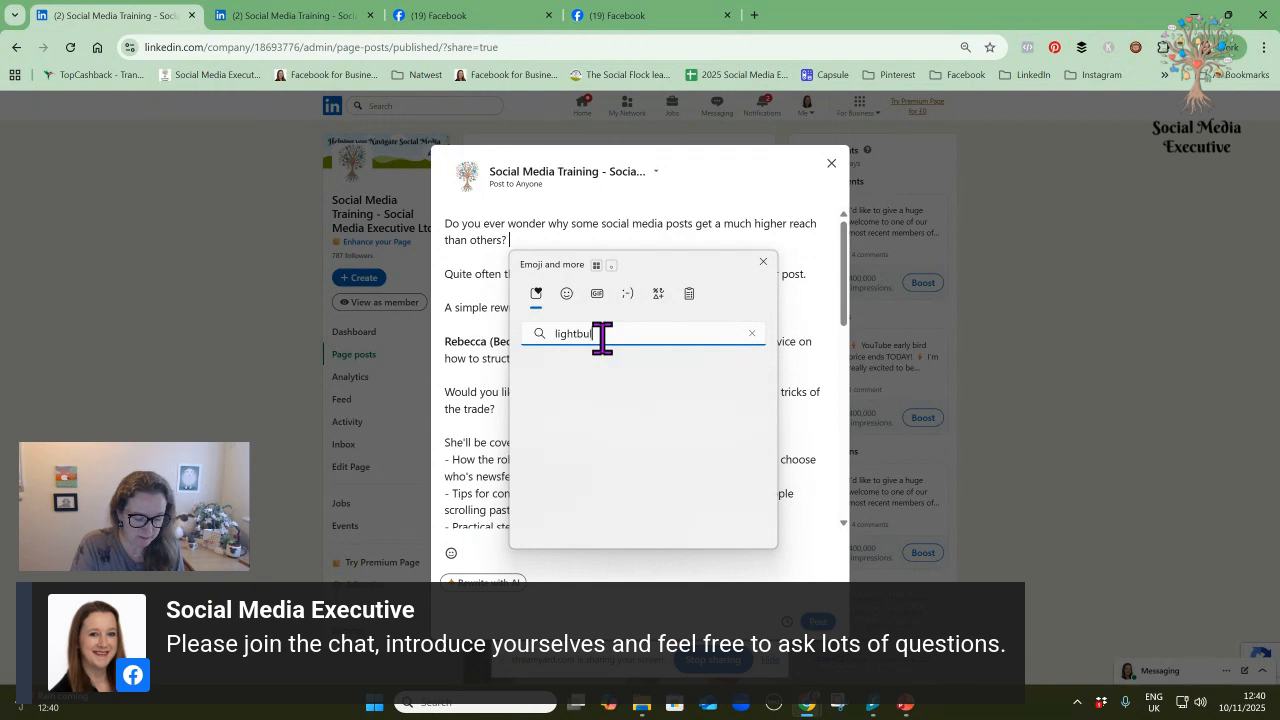
text(b)
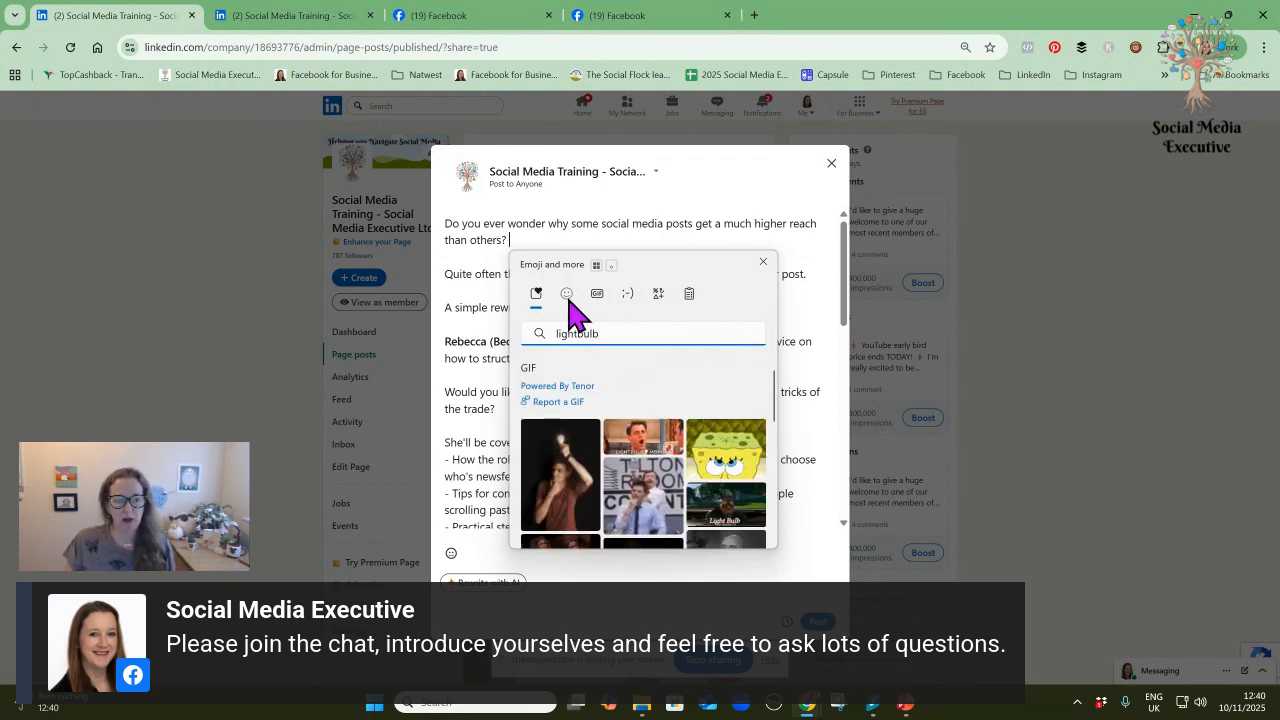
click(568, 298)
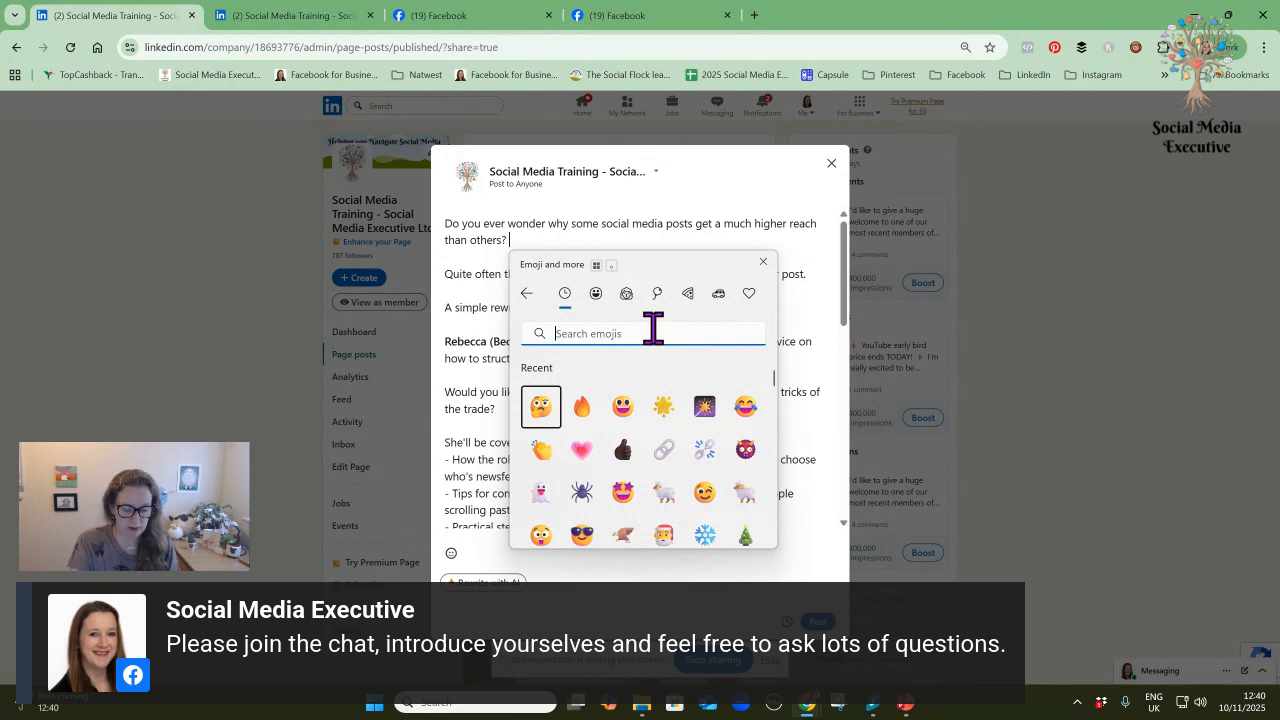
text(lightbul)
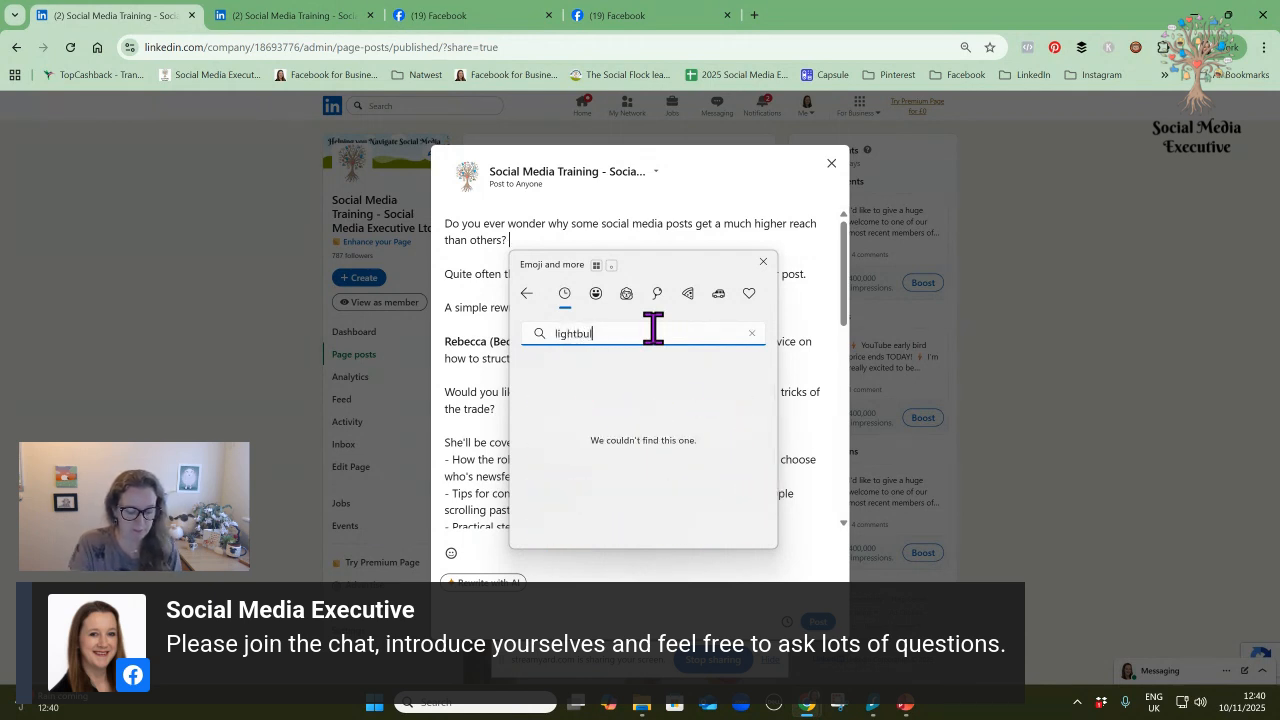
text(b)
key(BackSpace)
key(BackSpace)
key(BackSpace)
key(BackSpace)
key(BackSpace)
key(BackSpace)
key(BackSpace)
key(BackSpace)
key(BackSpace)
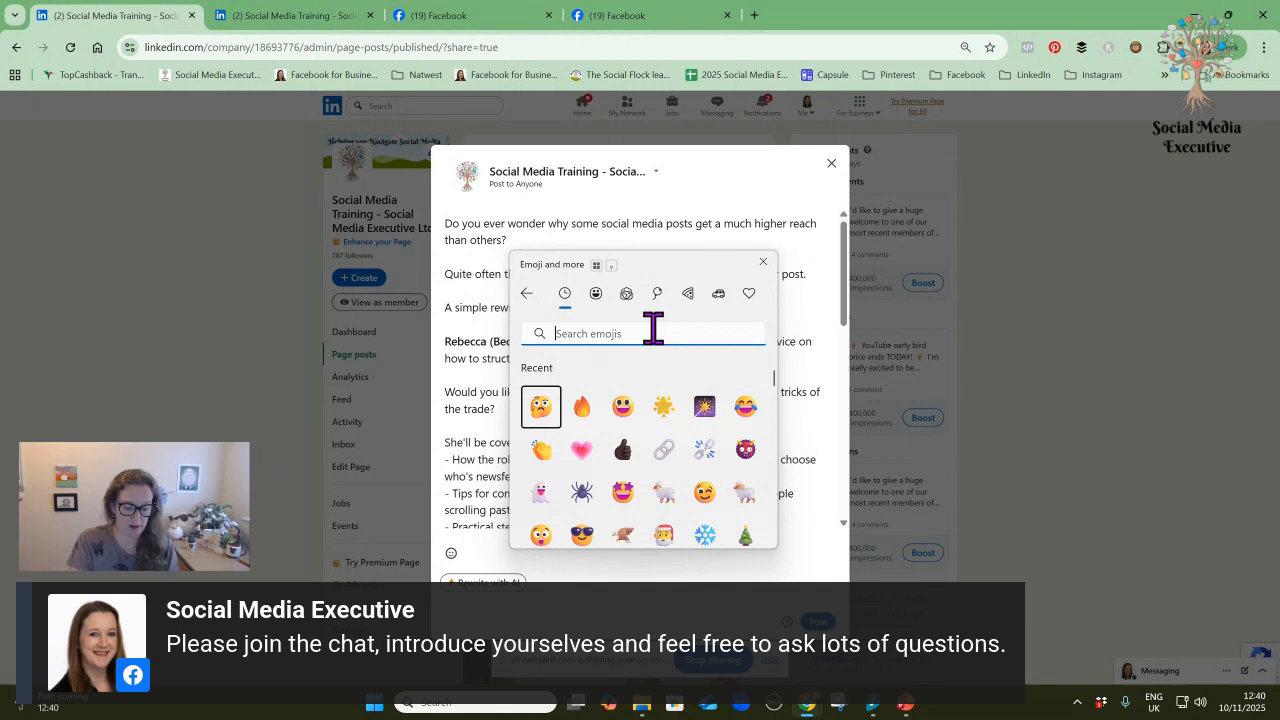
text(light)
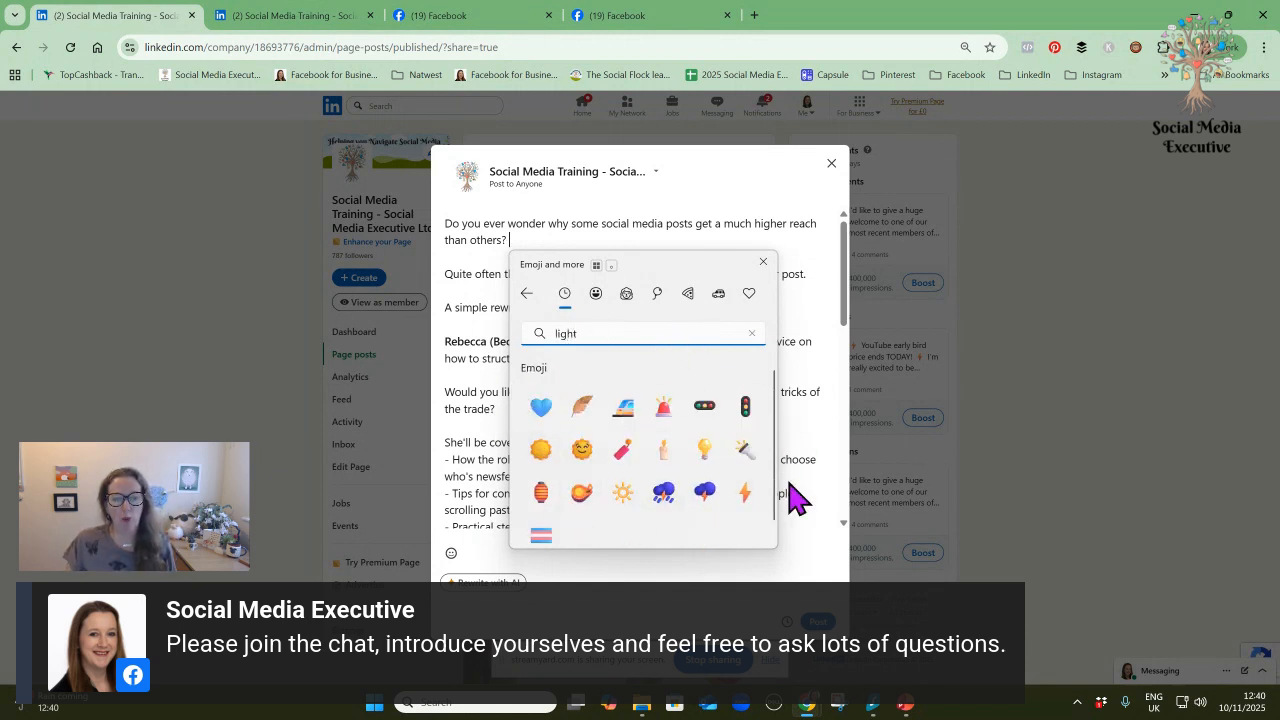
click(705, 450)
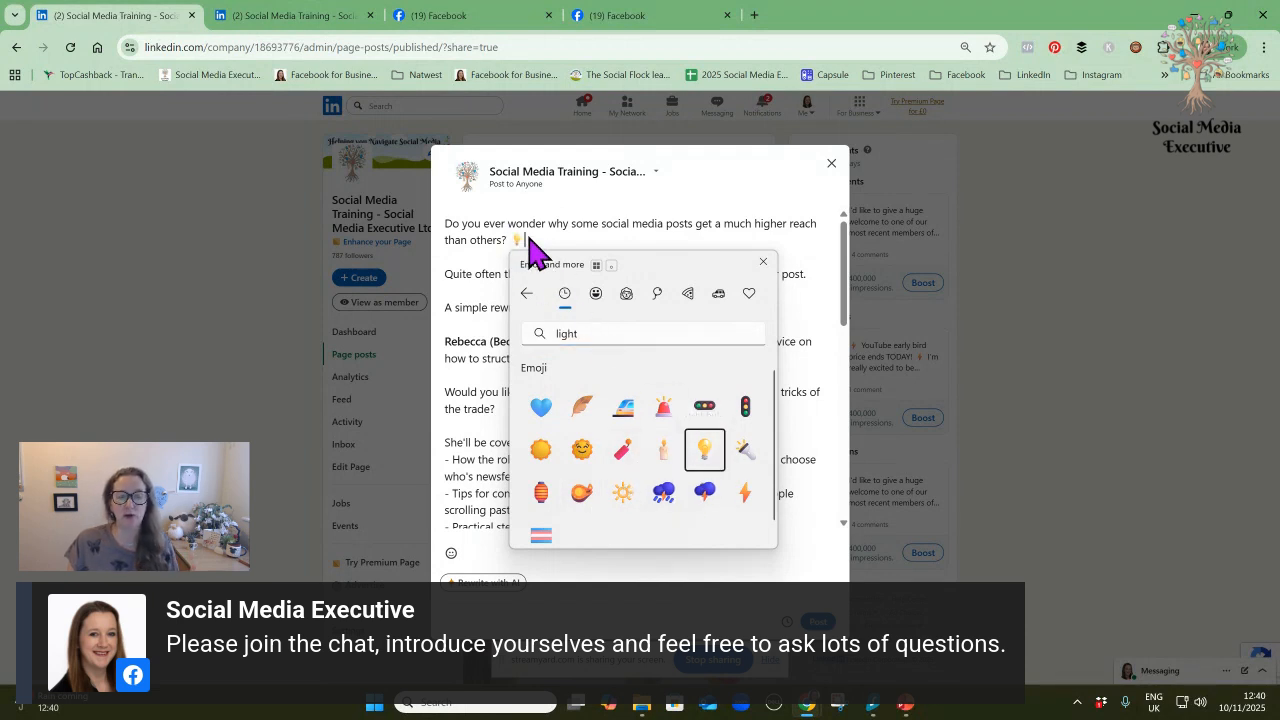
- Browse the emoji categories, looking through the smiley faces, food and plants, and objects
click(599, 298)
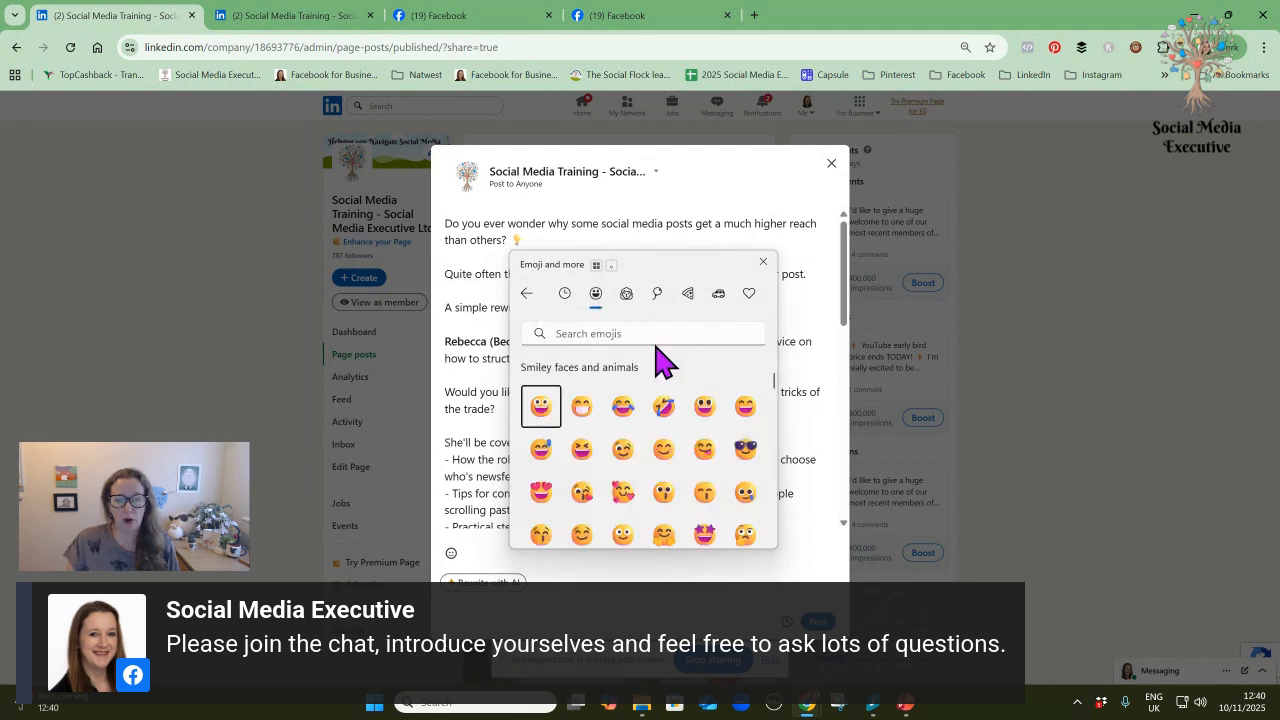
scroll(672, 420, down, 2)
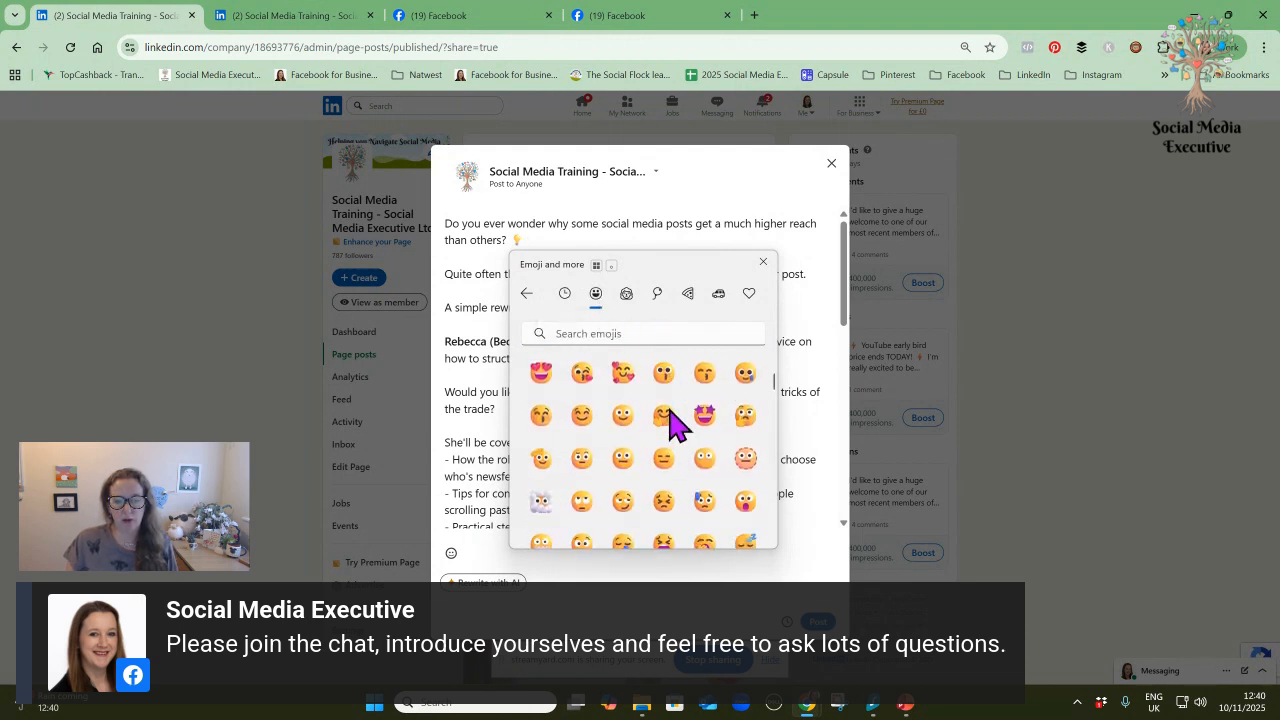
click(687, 298)
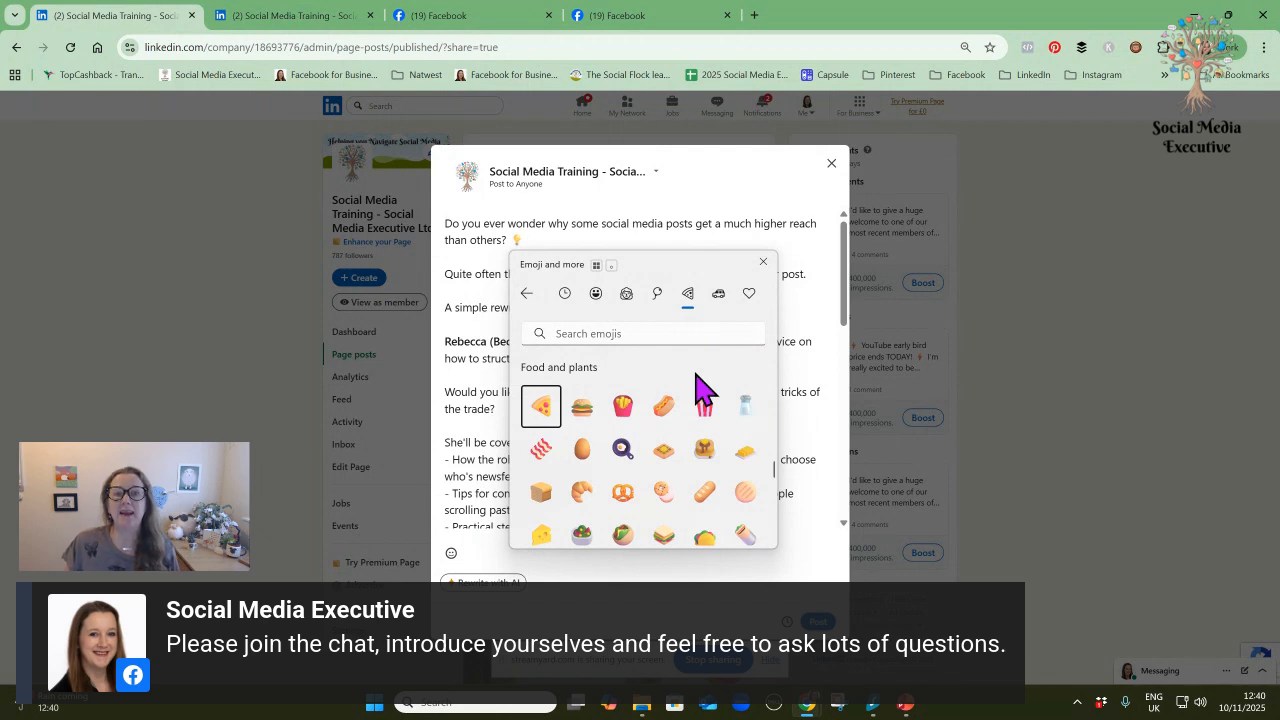
scroll(703, 388, down, 4)
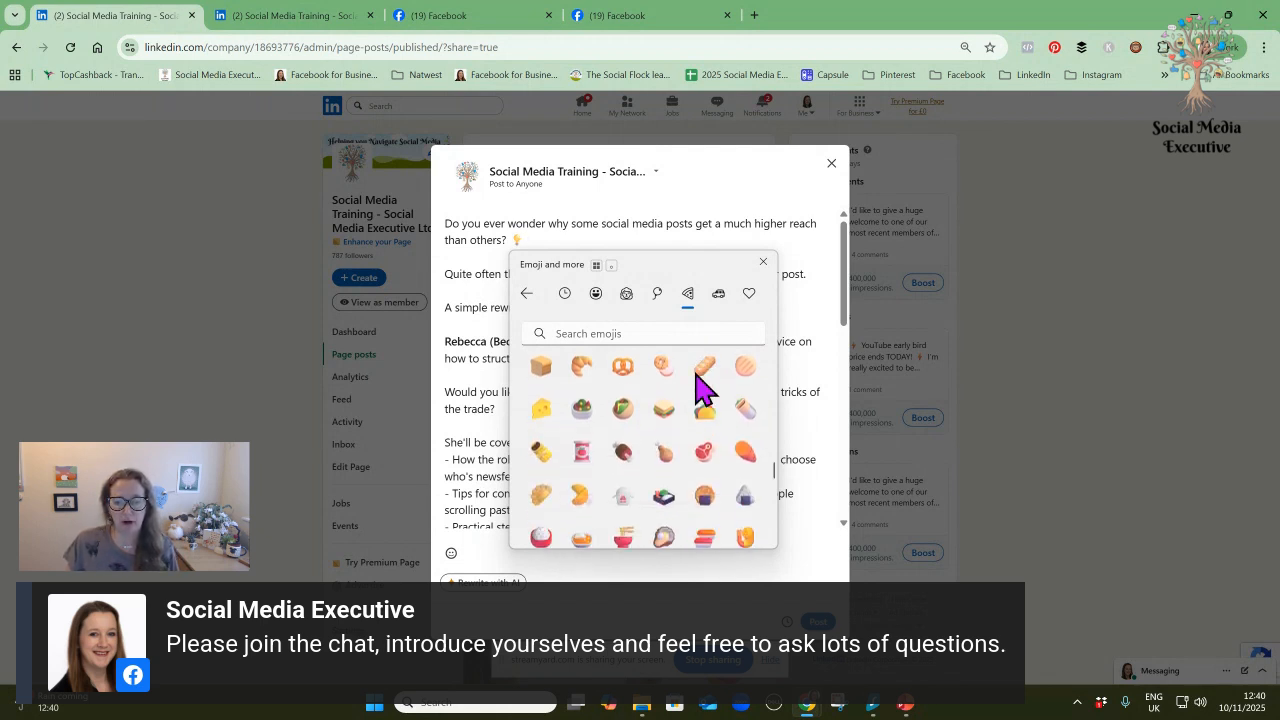
scroll(703, 388, down, 5)
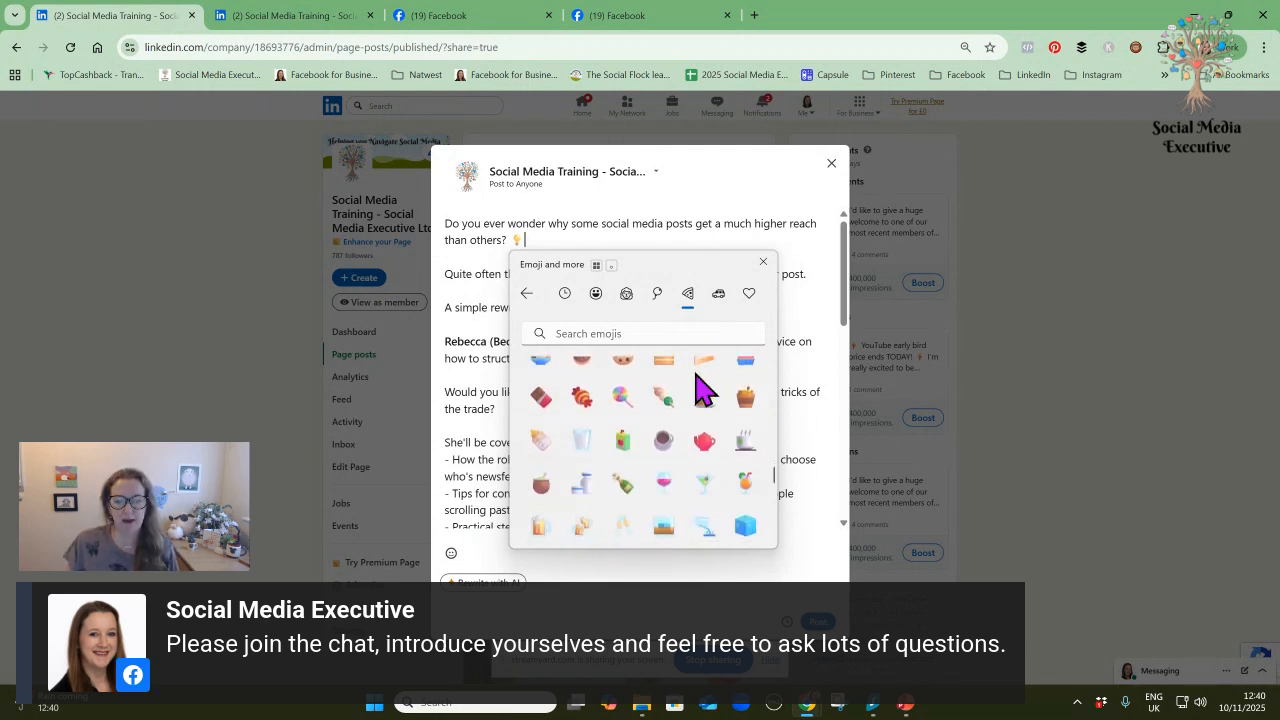
scroll(703, 388, up, 5)
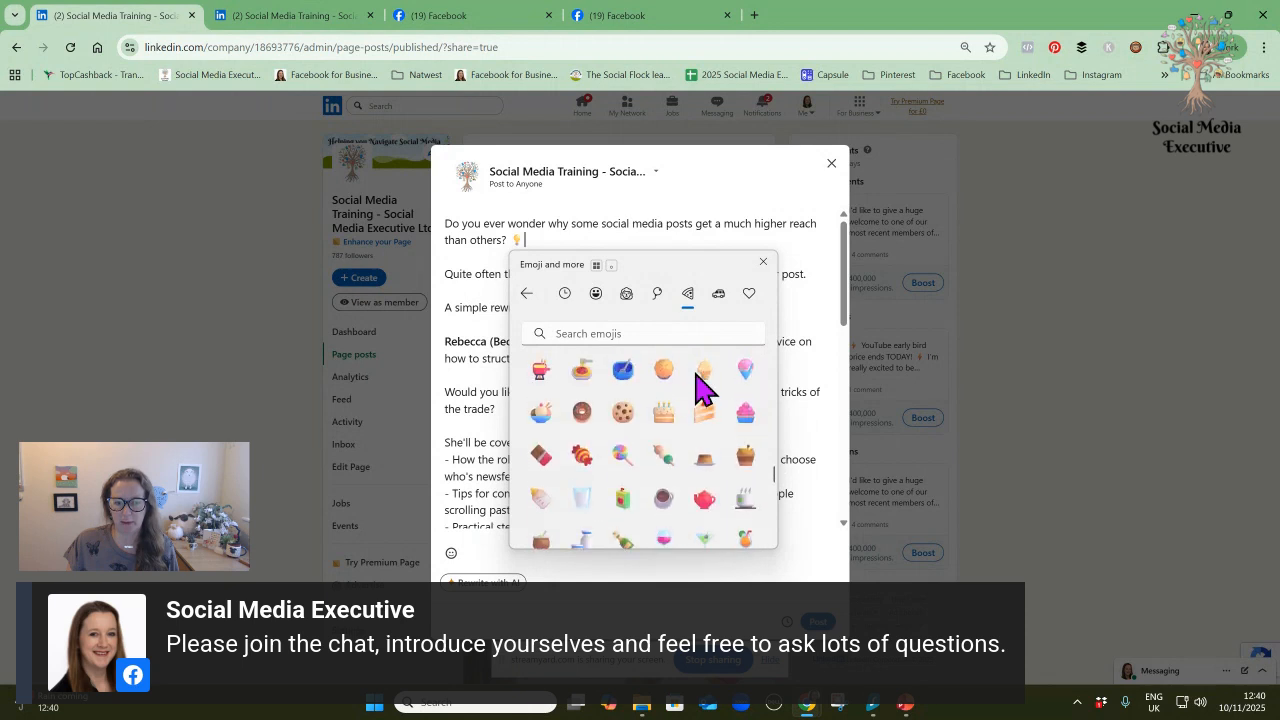
scroll(703, 388, up, 10)
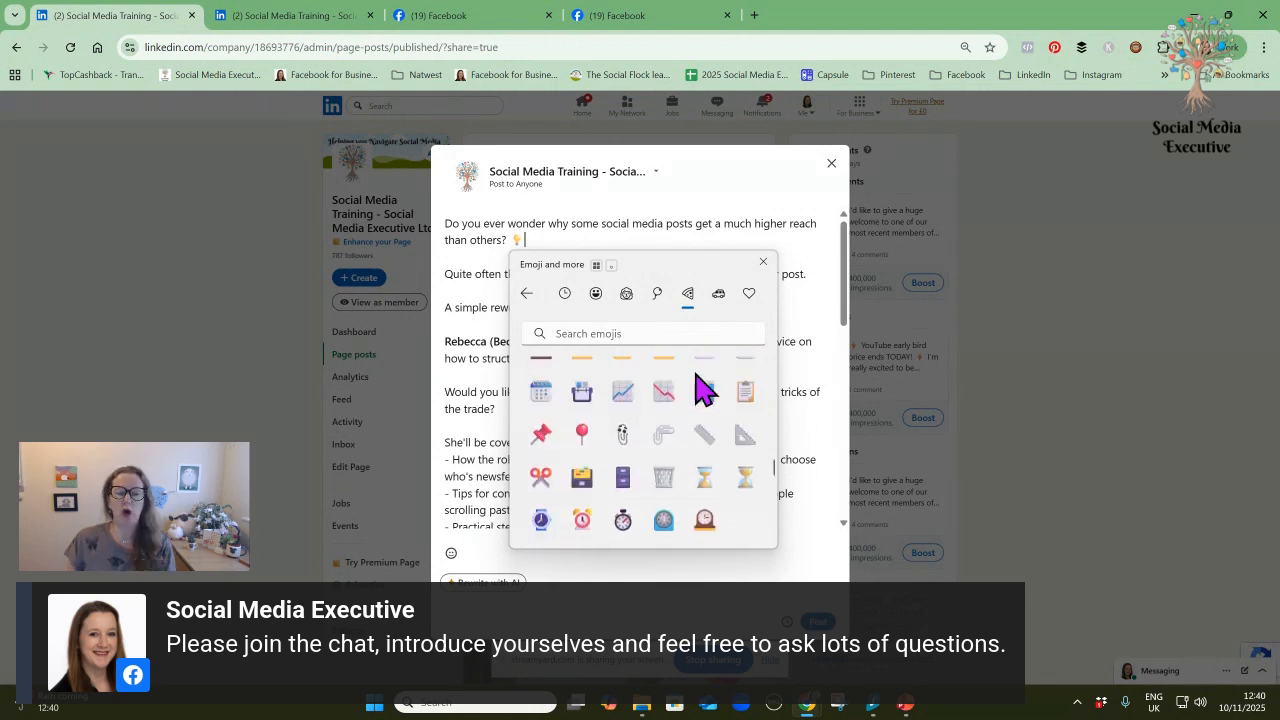
scroll(703, 388, up, 6)
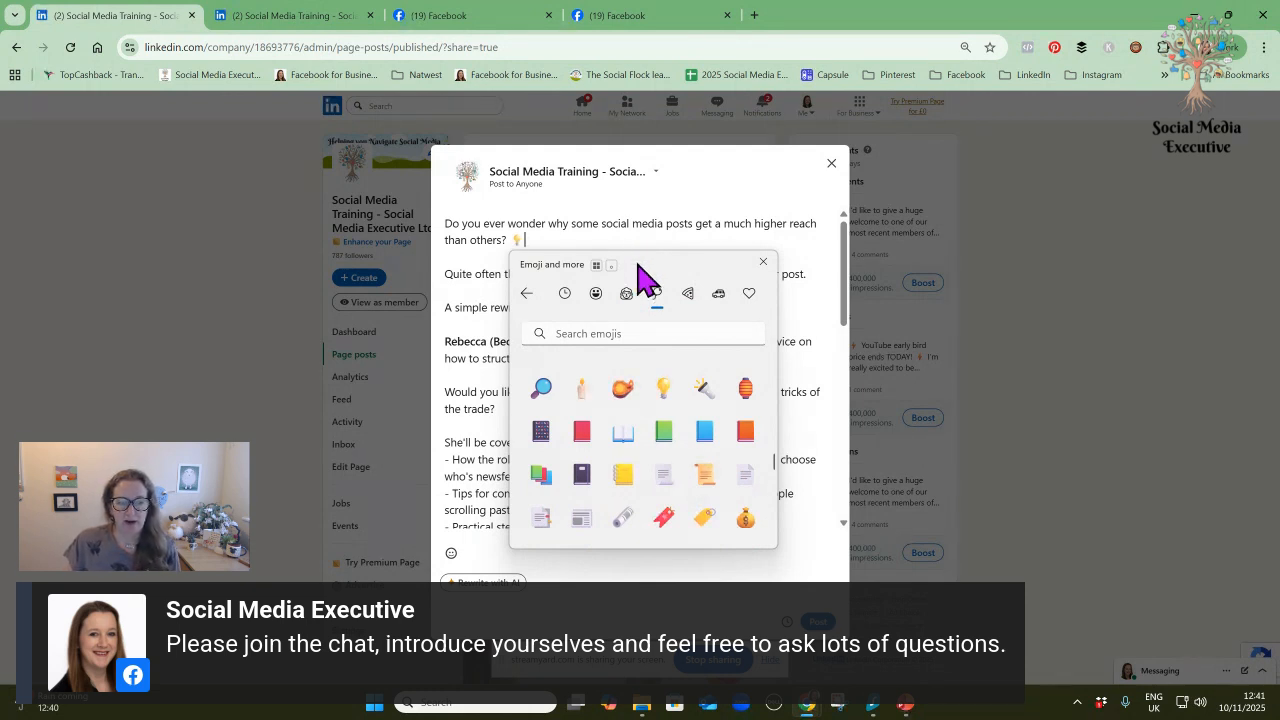
- Search the emojis for "graph", insert the rising chart after the opening question, and delete the light bulb before it
click(609, 334)
text(graph)
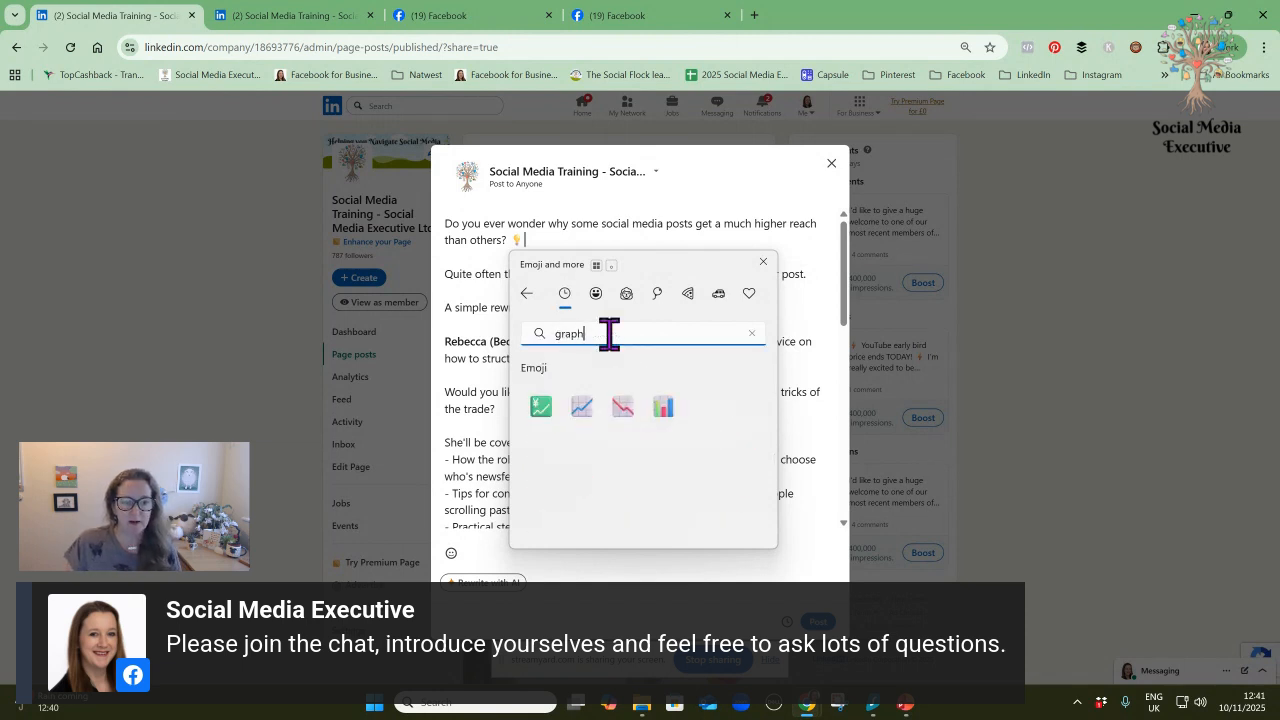
click(582, 408)
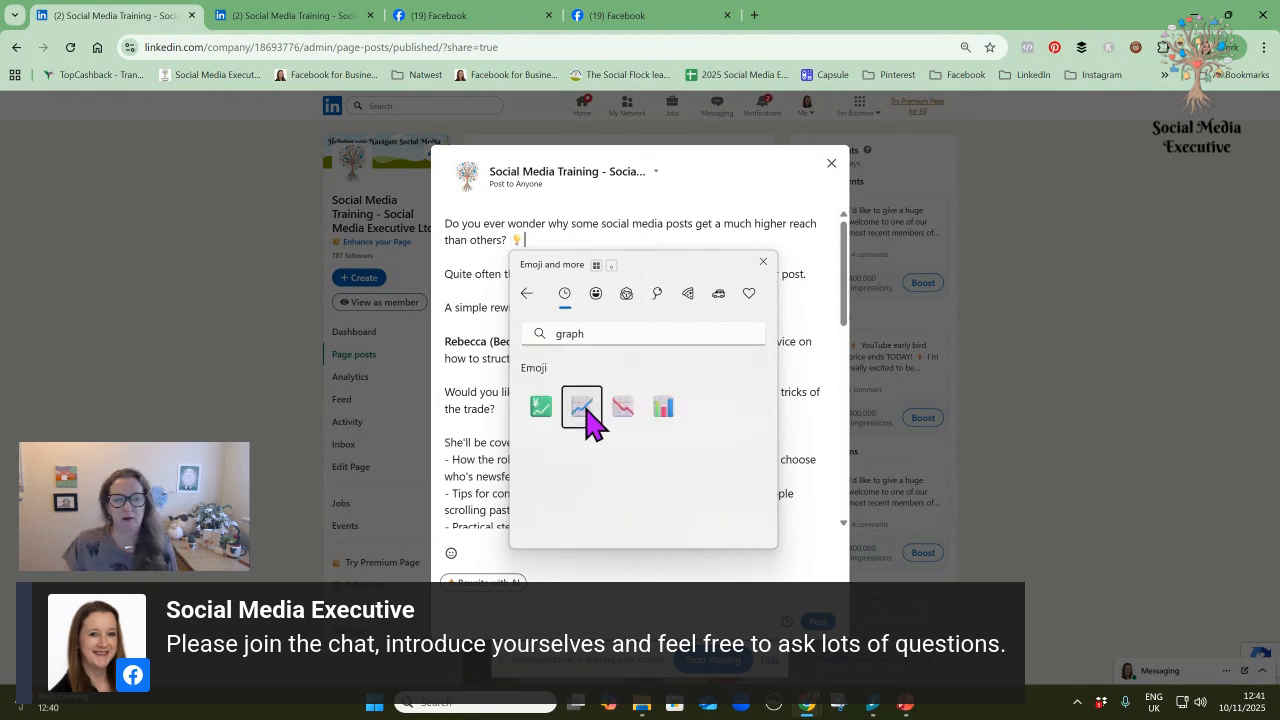
click(526, 243)
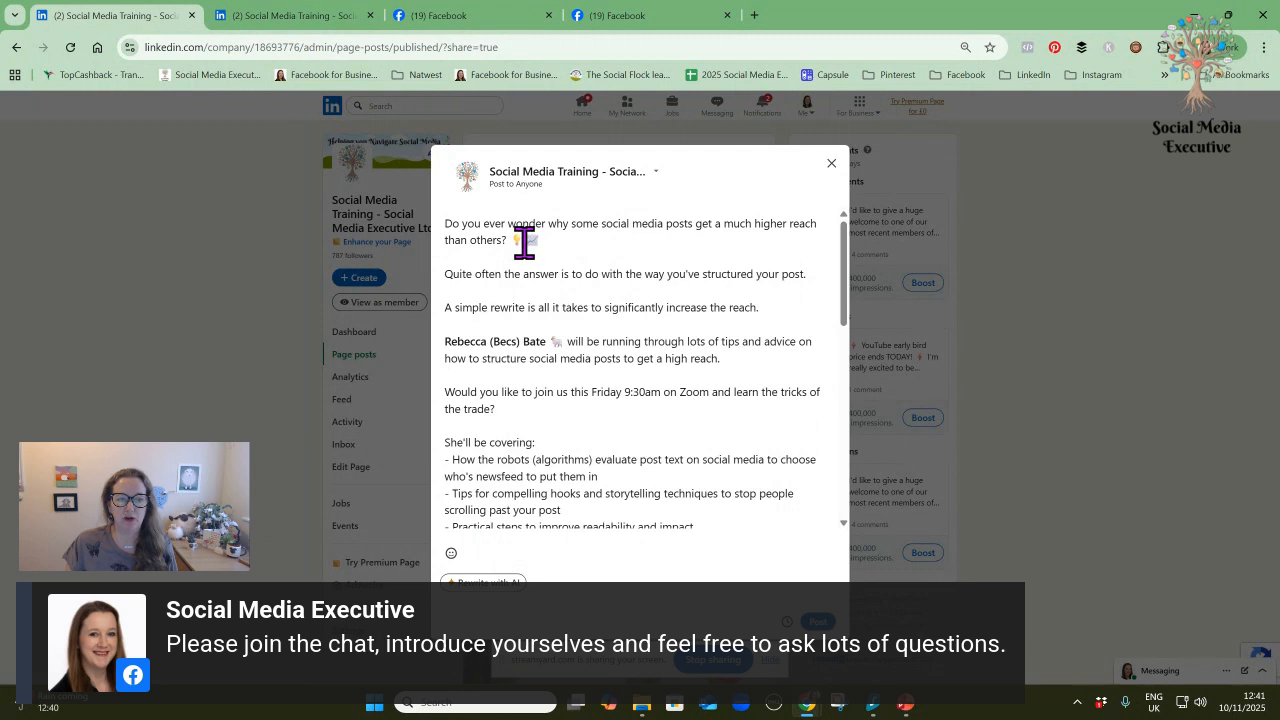
key(BackSpace)
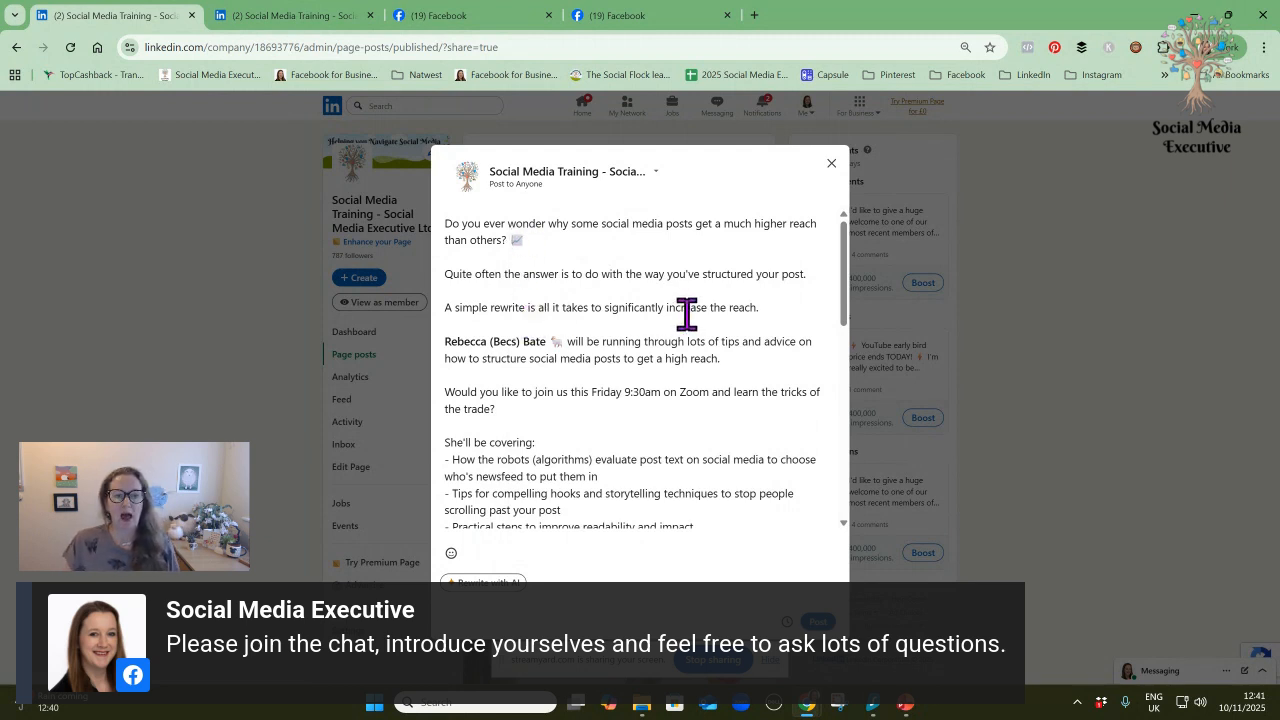
- Replace the hyphen before "How the robots (algorithms) evaluate post text" with the fire emoji
scroll(687, 313, down, 3)
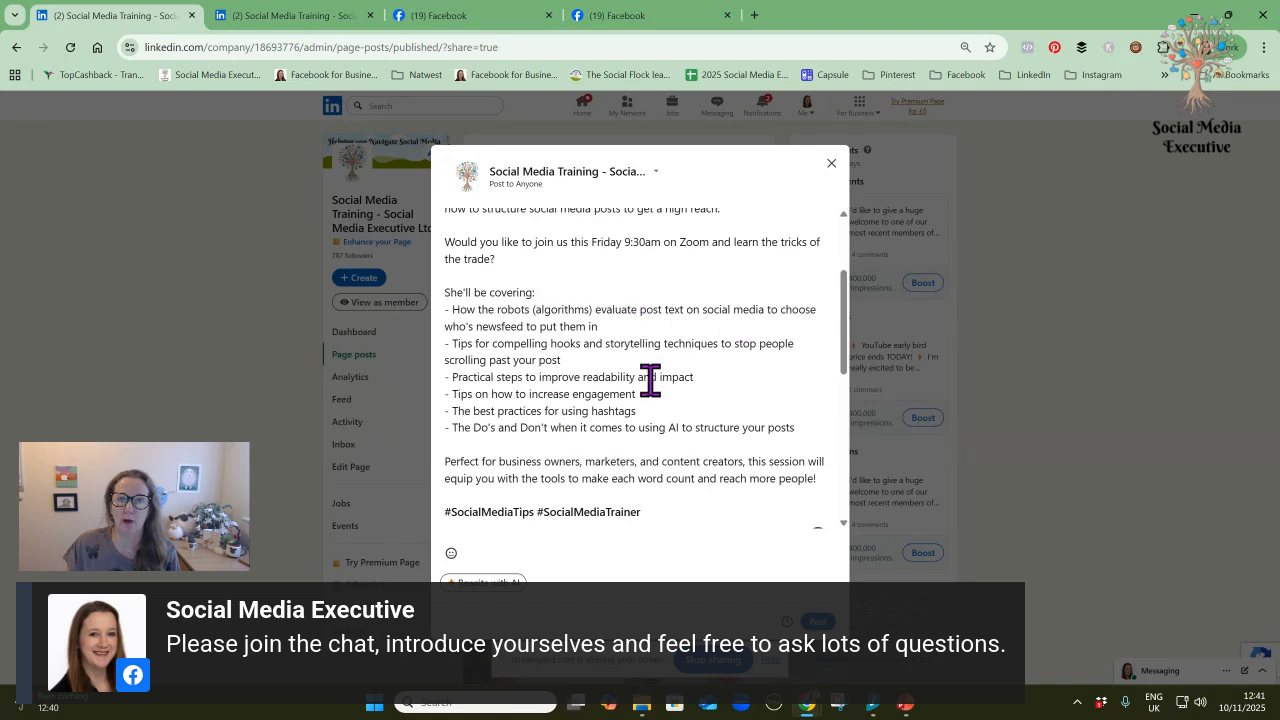
click(451, 309)
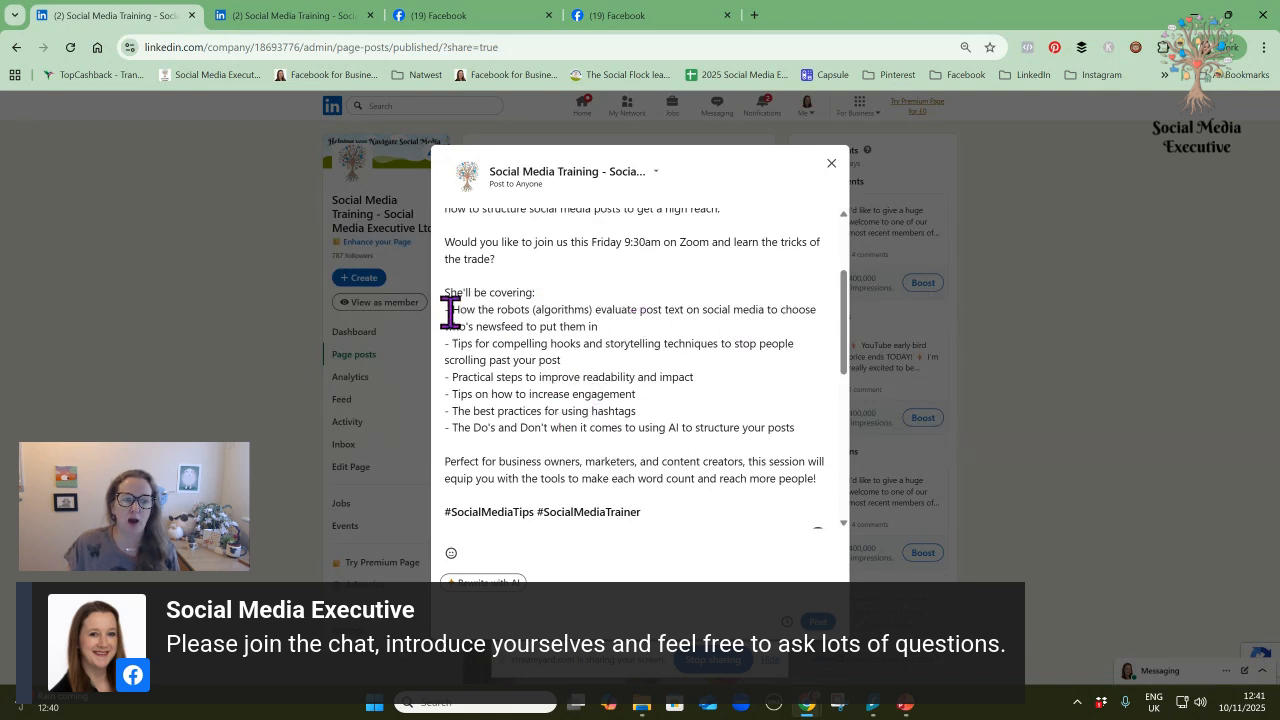
key(BackSpace)
key(BackSpace)
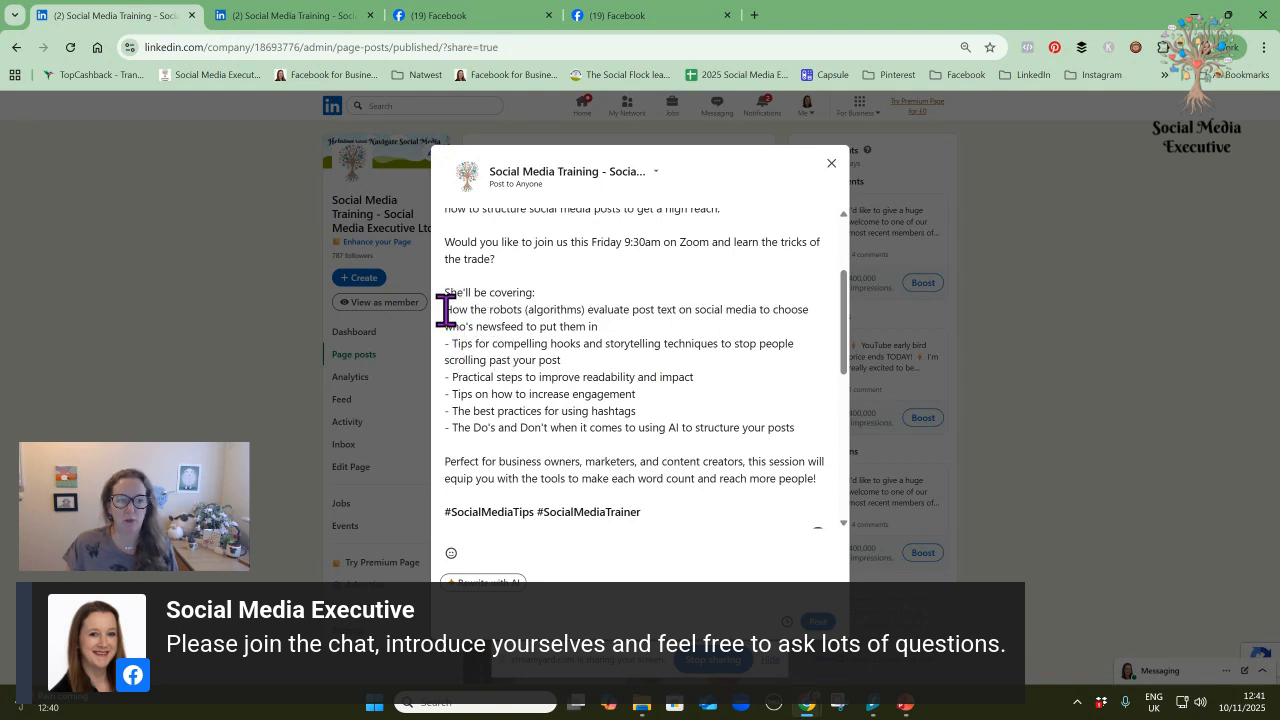
right_click(446, 312)
click(495, 333)
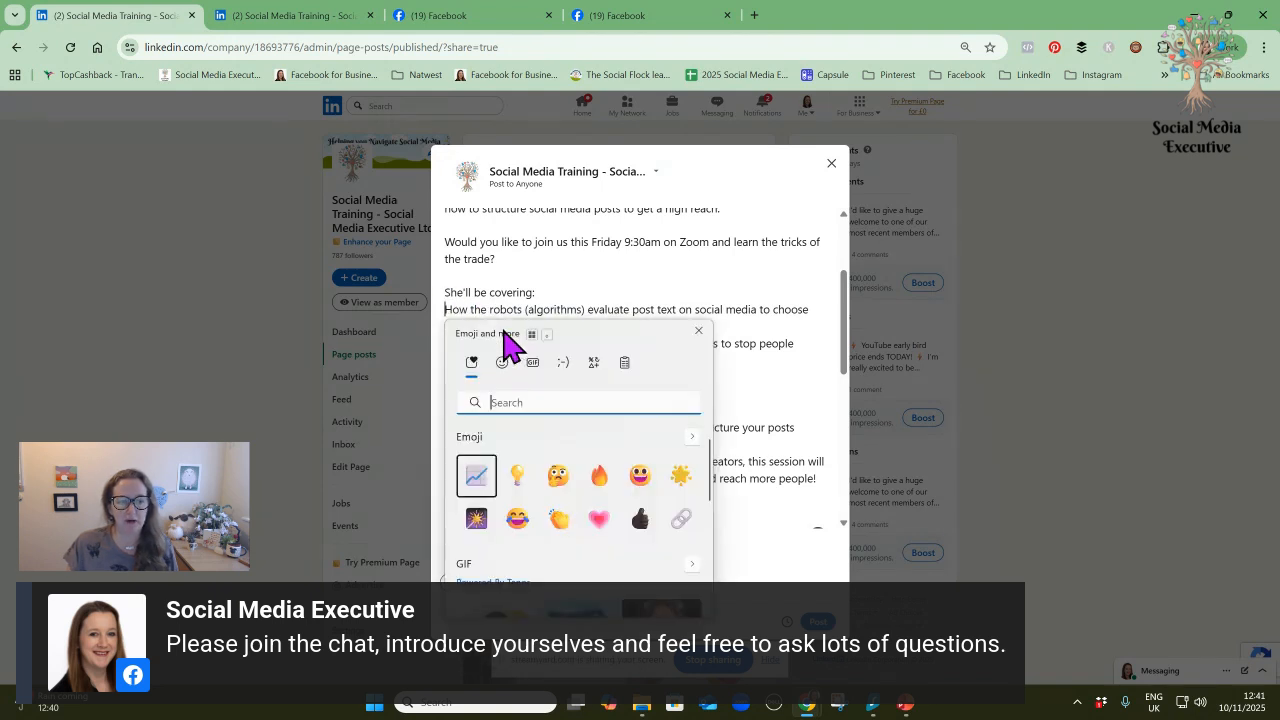
click(604, 481)
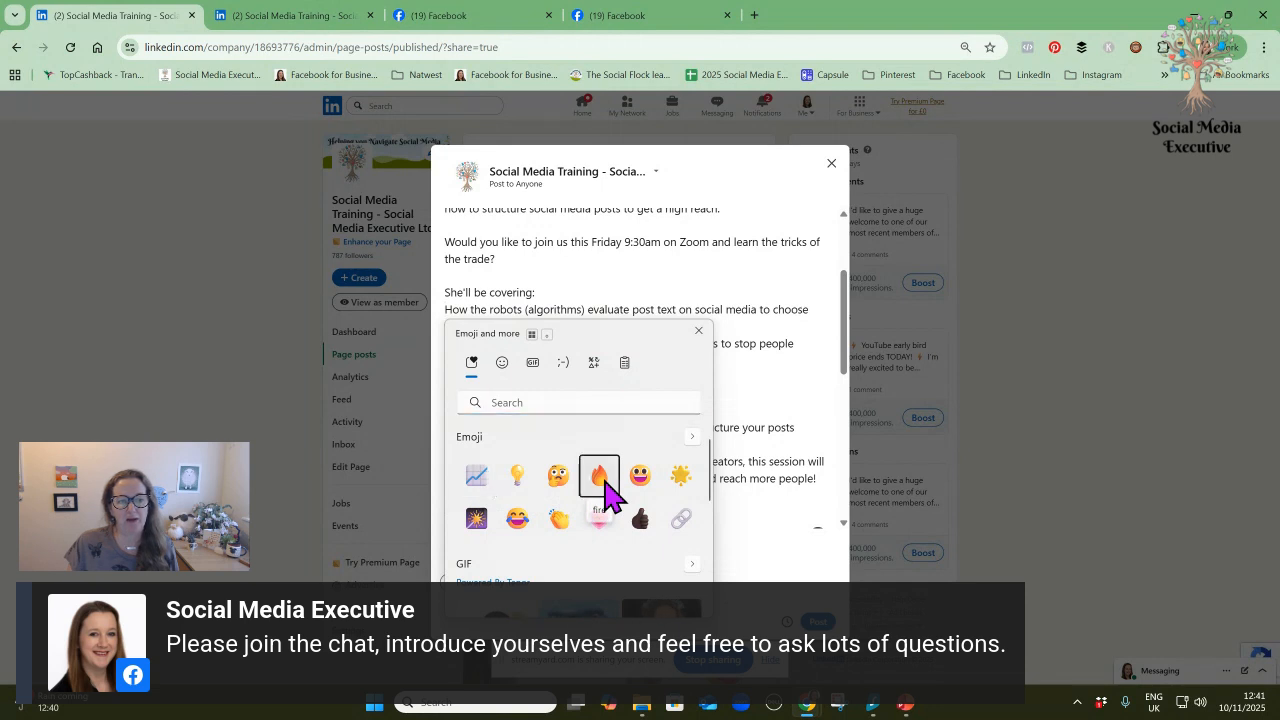
- Insert the fire emoji before the algorithms bullet and replace the hyphen before "Tips for compelling hooks" with the light bulb emoji
click(600, 478)
click(656, 293)
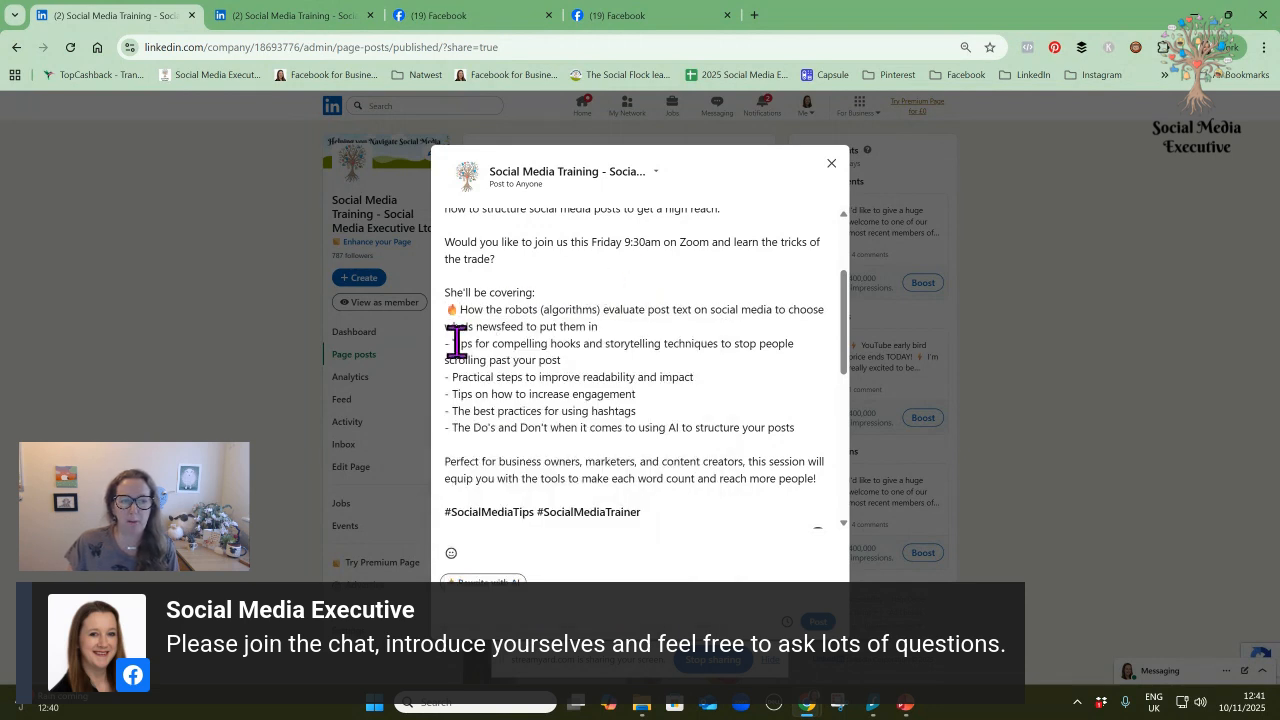
drag(451, 343, 445, 344)
right_click(446, 344)
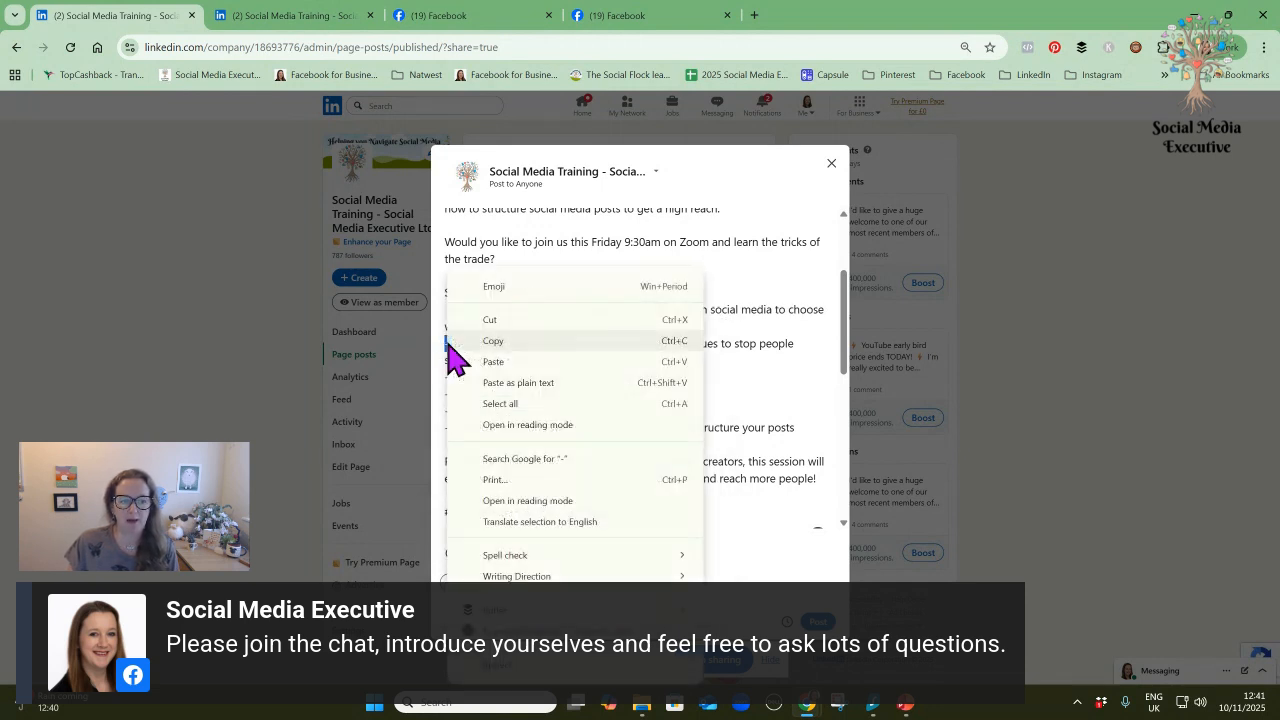
click(520, 320)
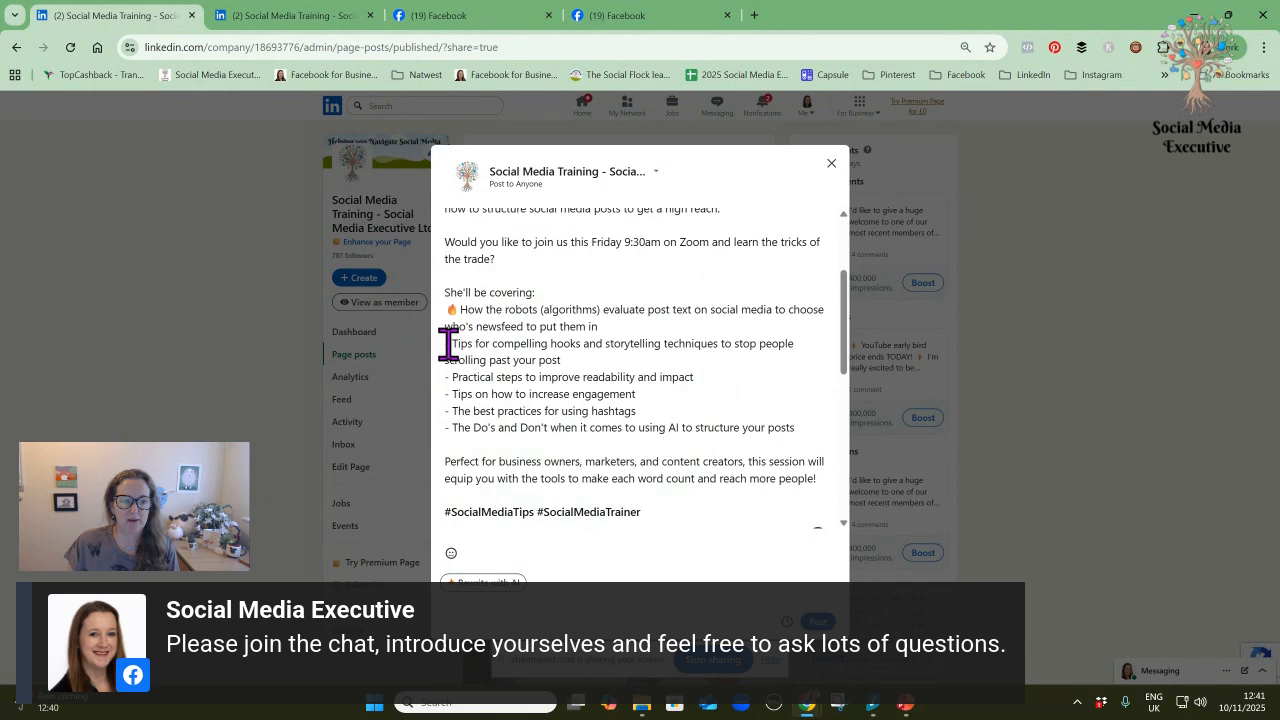
key(Delete)
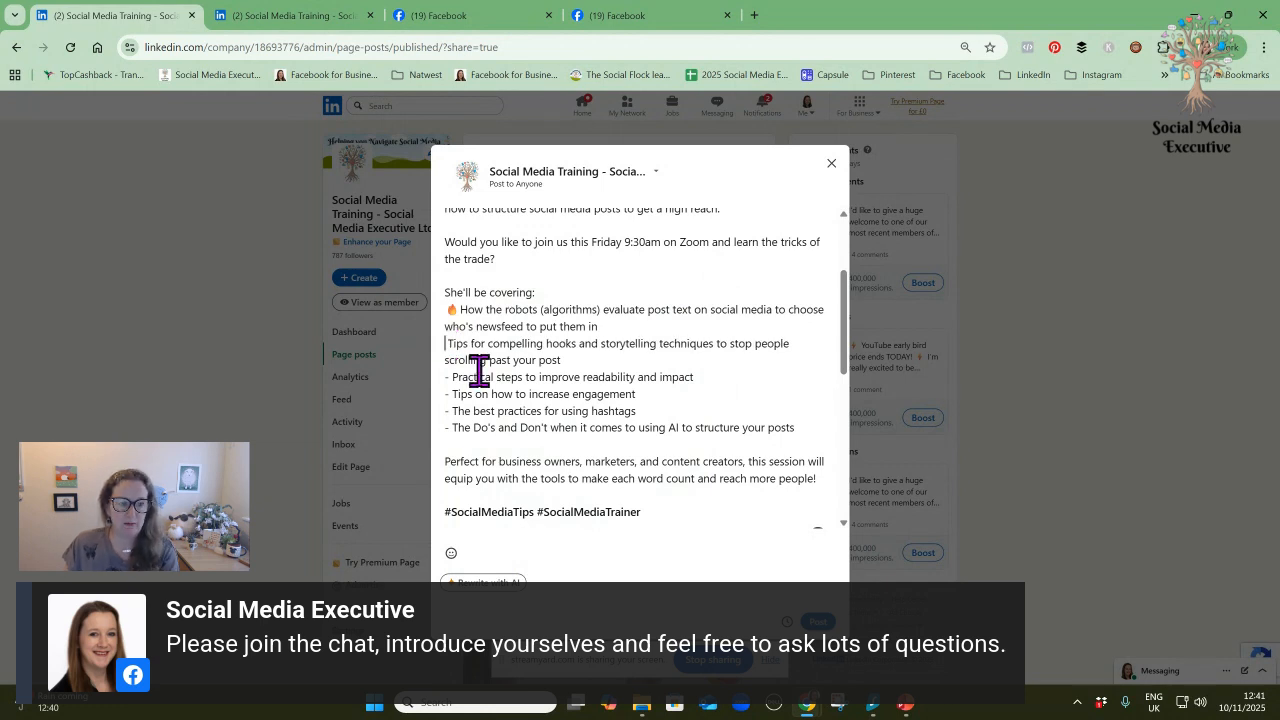
right_click(446, 342)
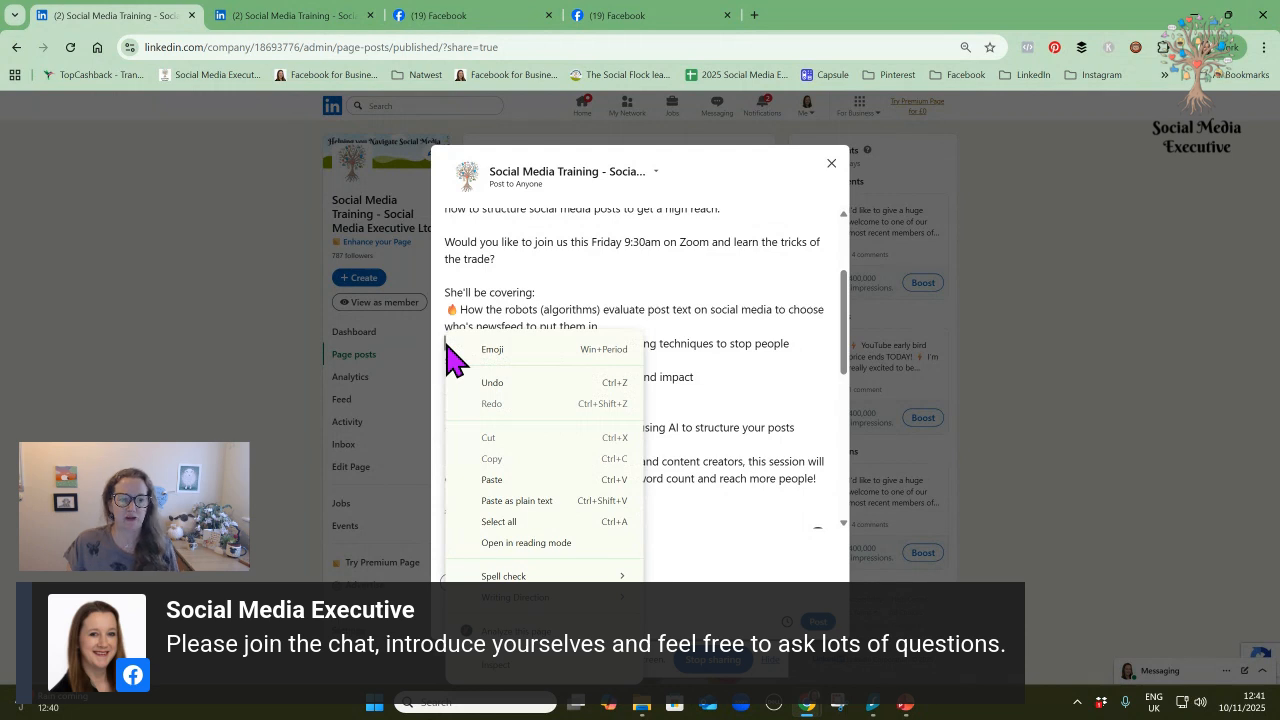
click(521, 351)
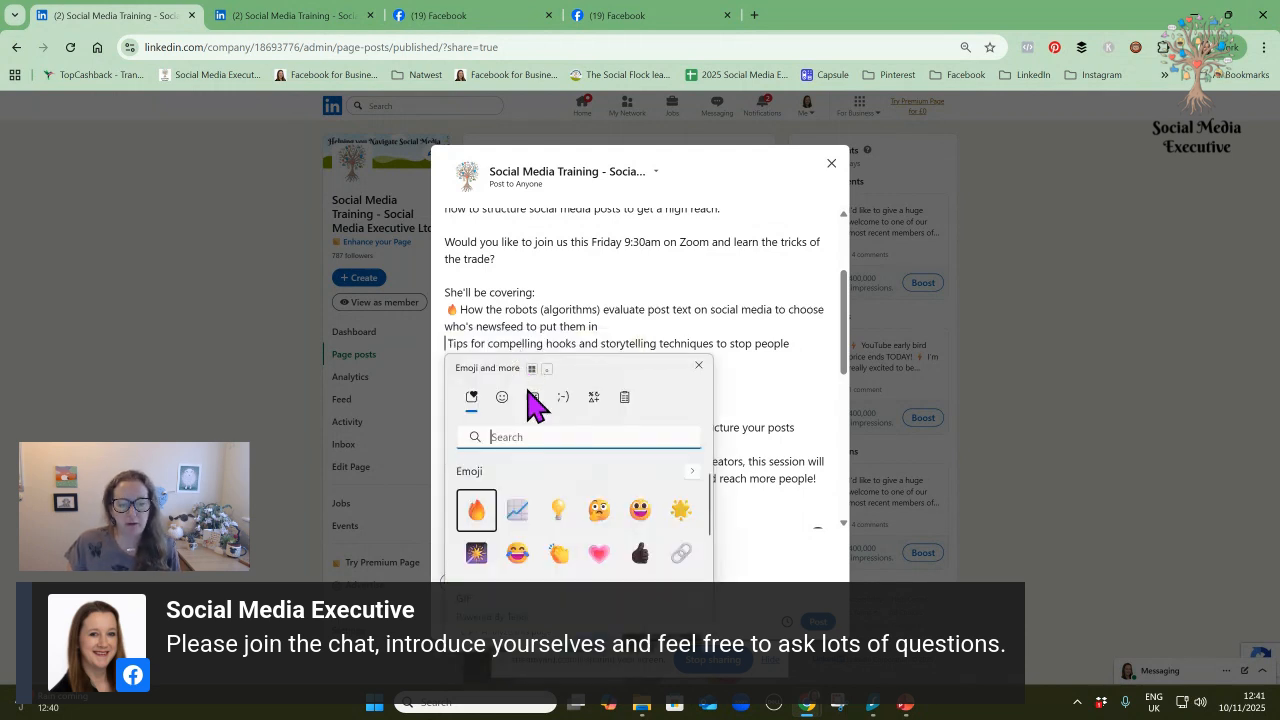
click(560, 512)
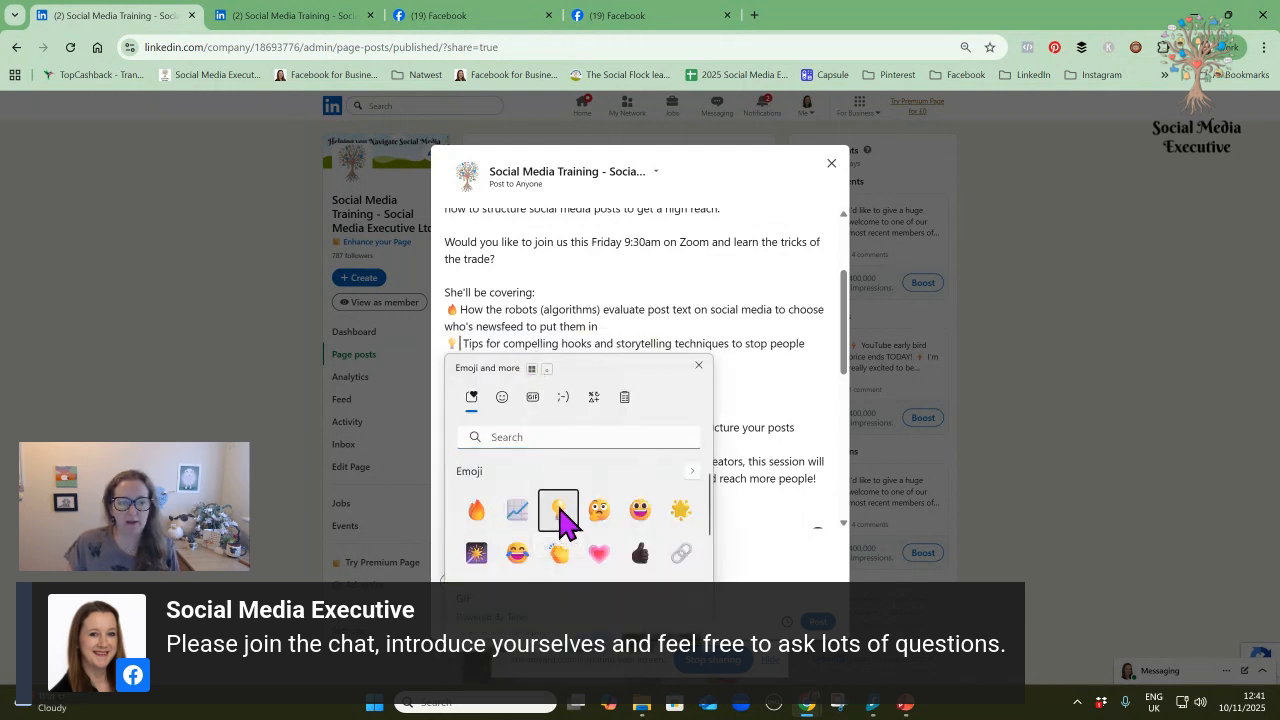
click(654, 323)
drag(450, 376, 444, 380)
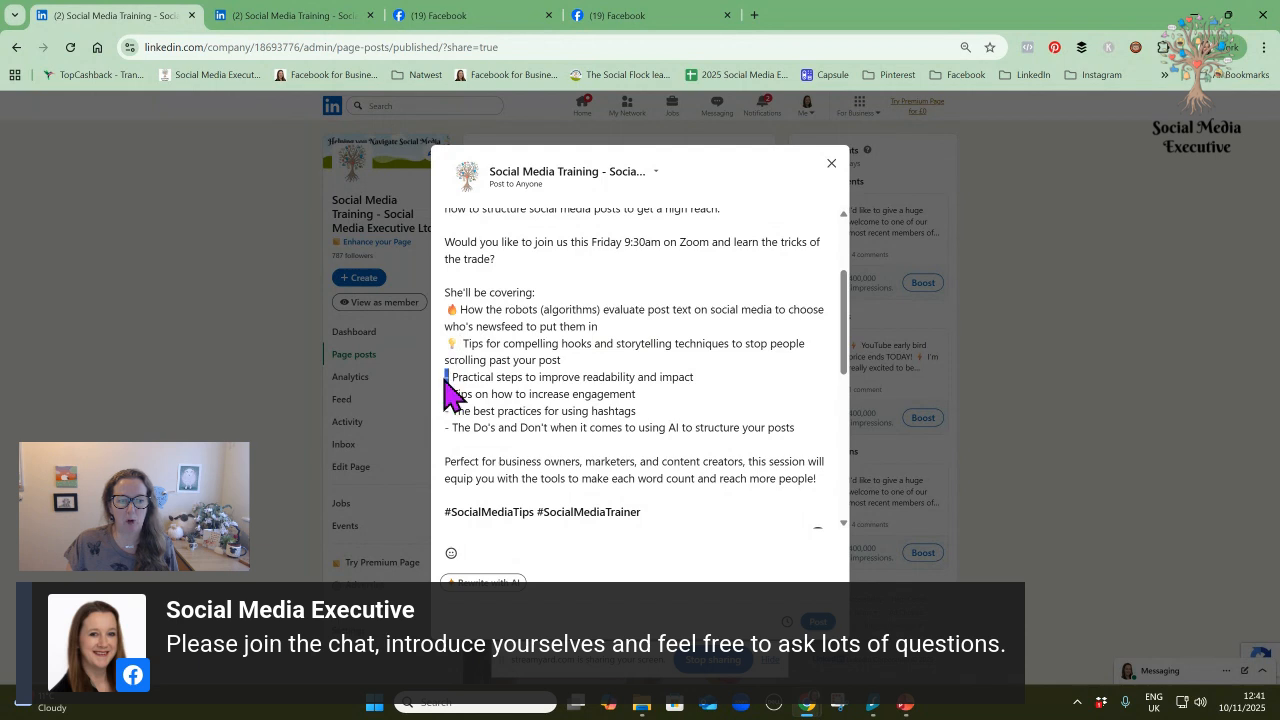
right_click(448, 390)
click(603, 242)
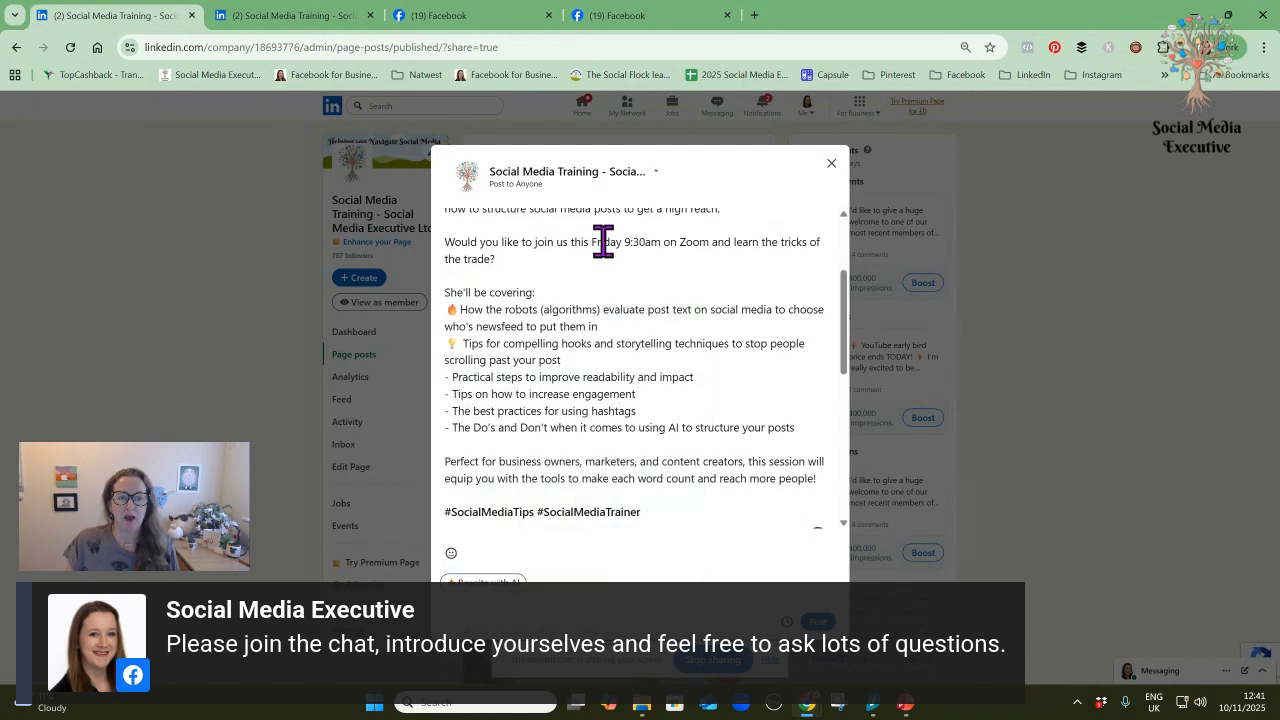
drag(450, 376, 444, 378)
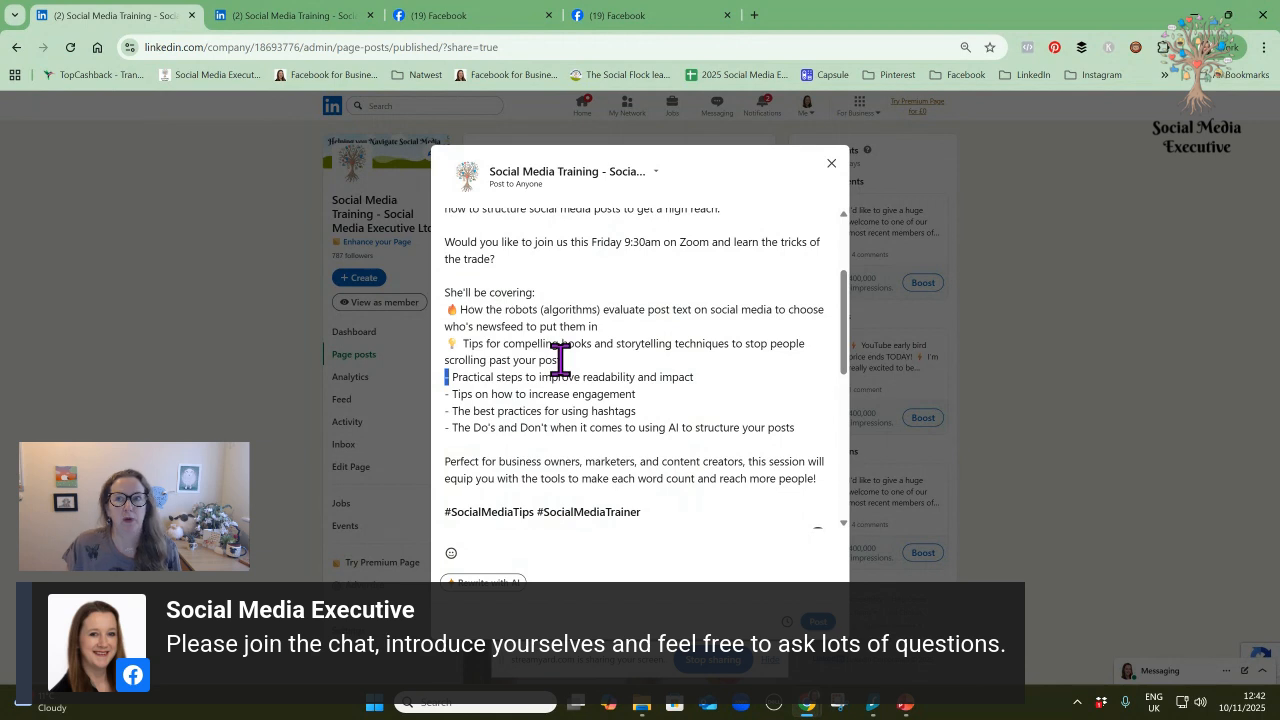
right_click(447, 379)
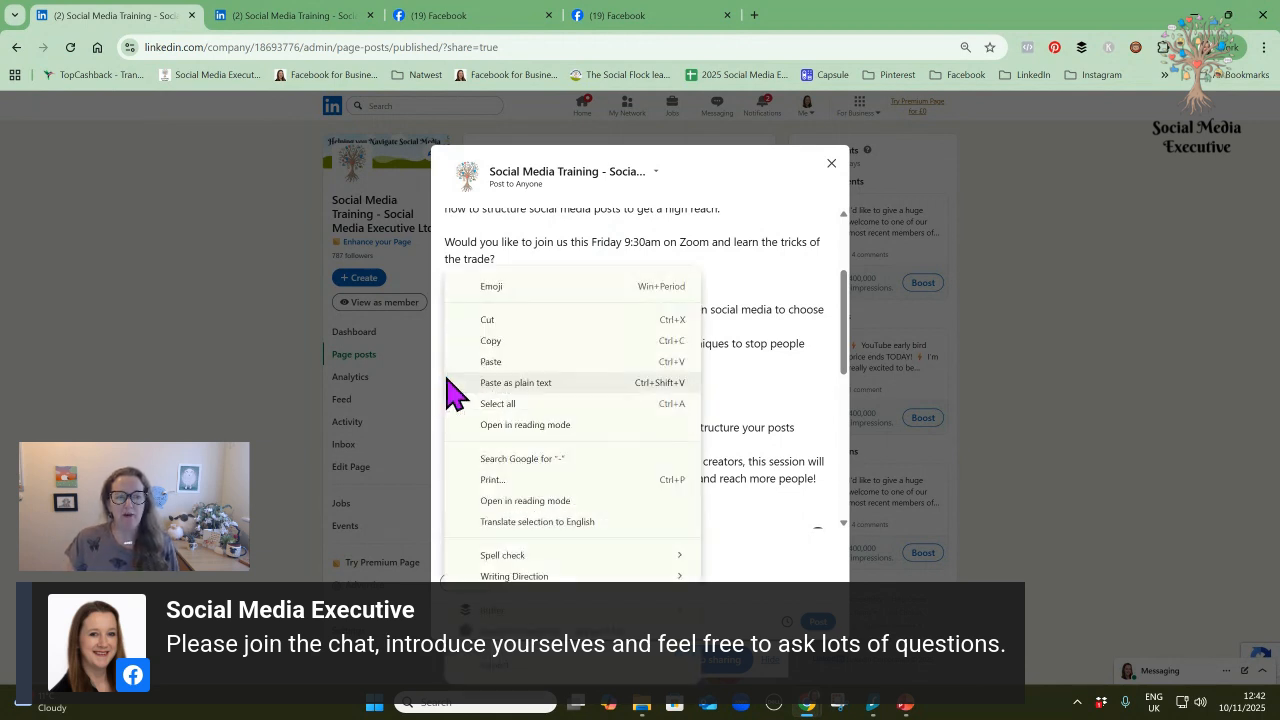
click(750, 265)
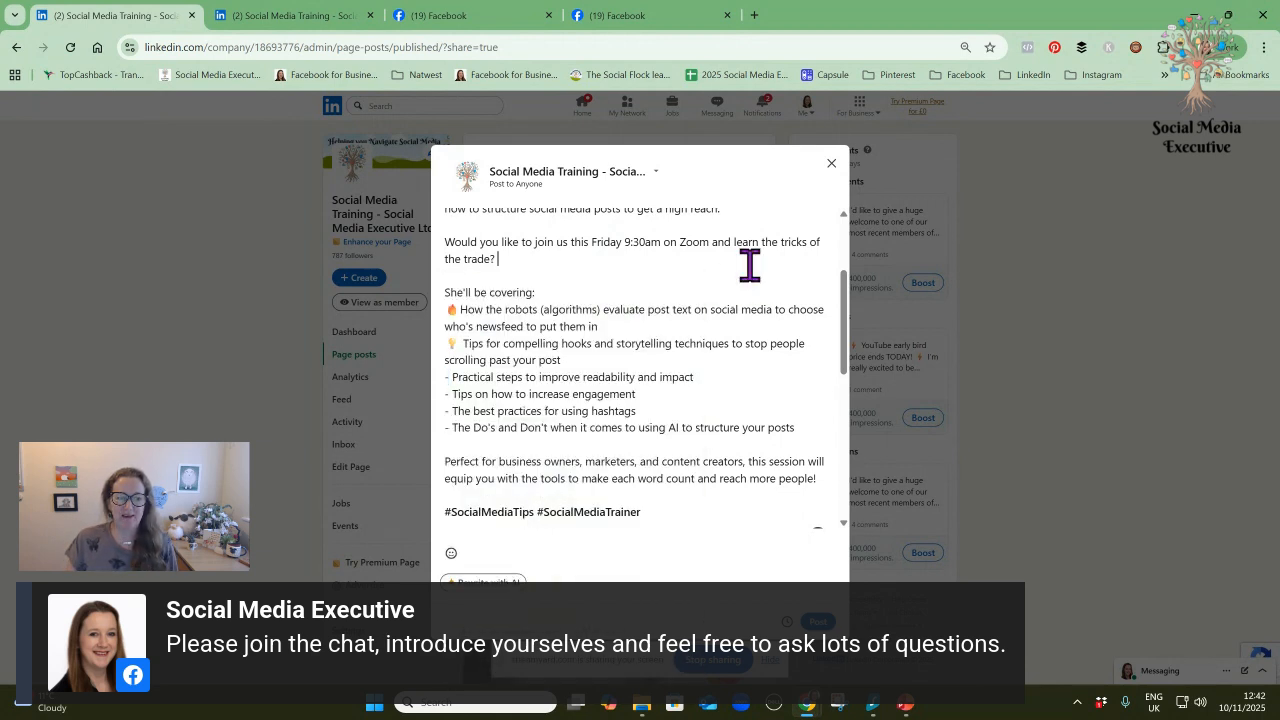
- Replace the hyphen before "Practical steps to improve readability and impact" with the glowing star emoji
right_click(450, 378)
click(523, 290)
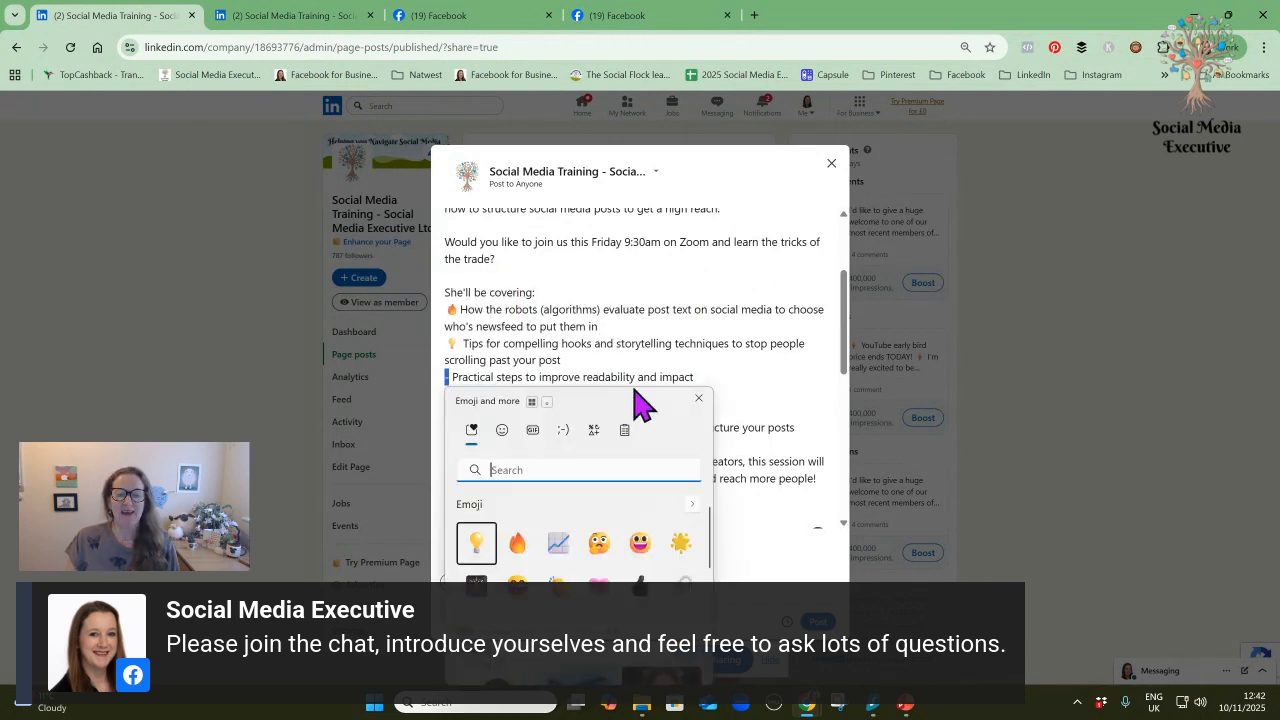
click(681, 543)
click(712, 357)
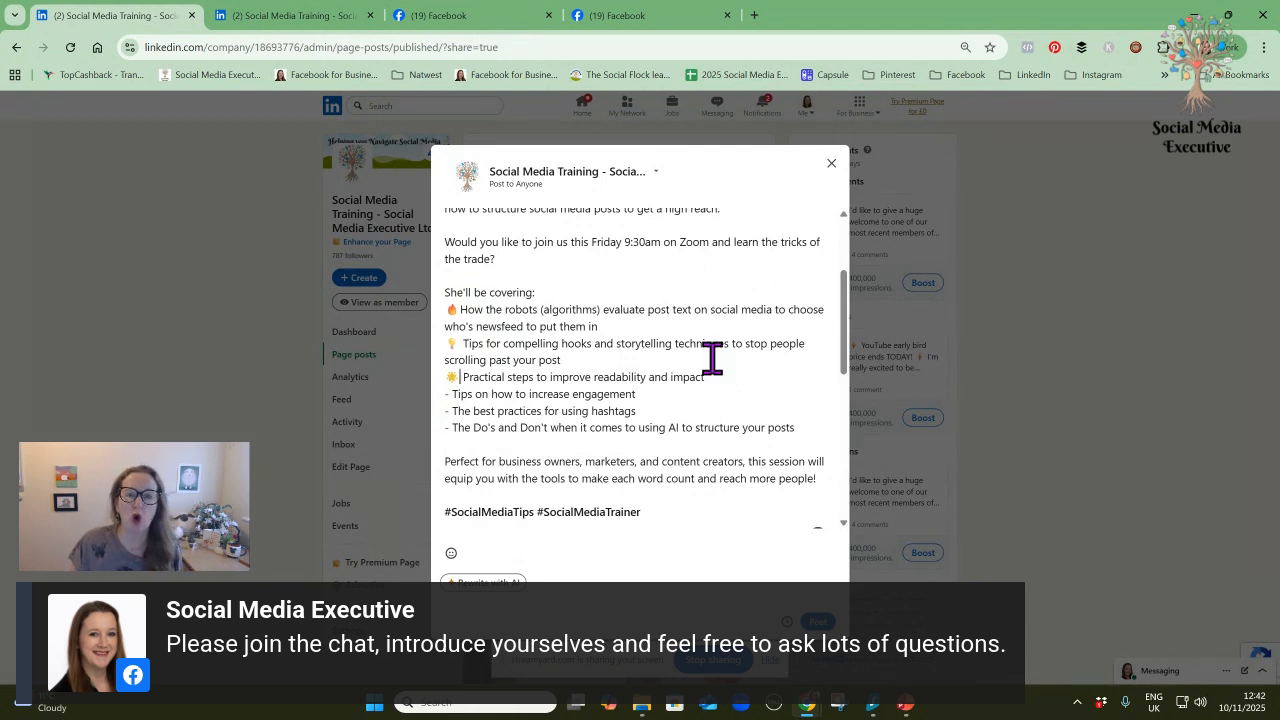
- Replace the hyphen before "Tips on how to increase engagement" with the rising chart emoji
right_click(447, 393)
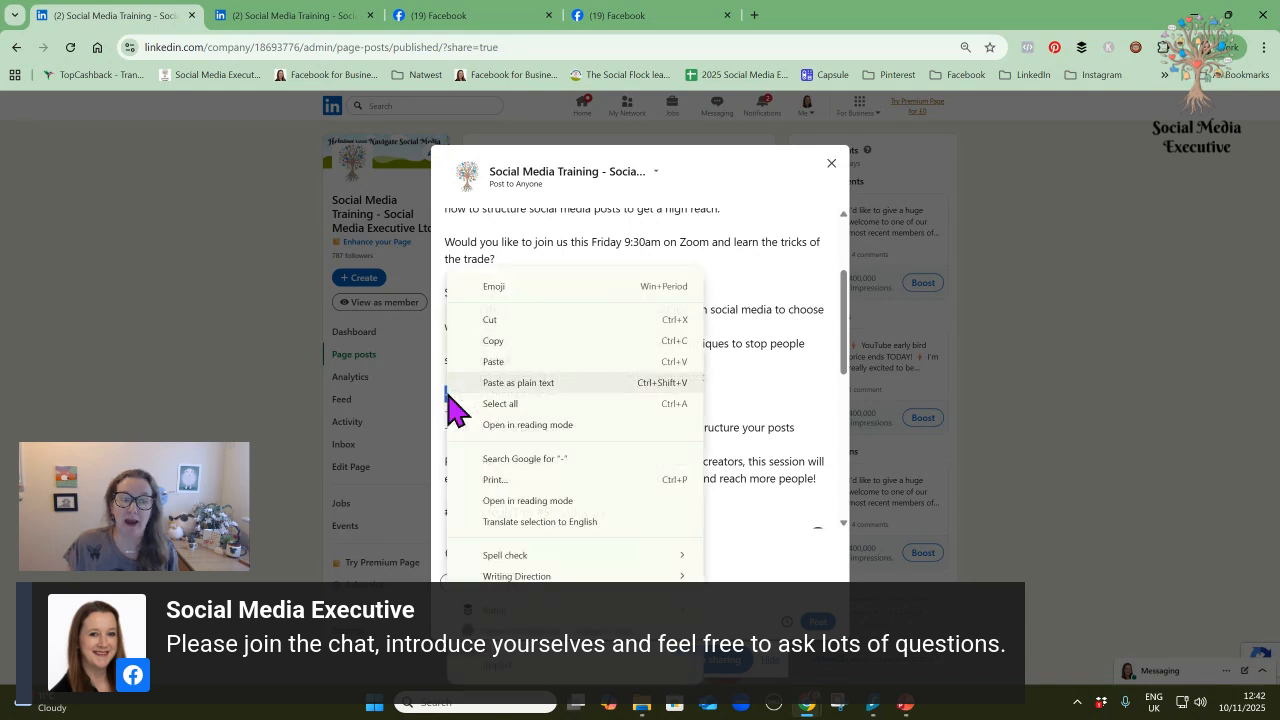
click(505, 290)
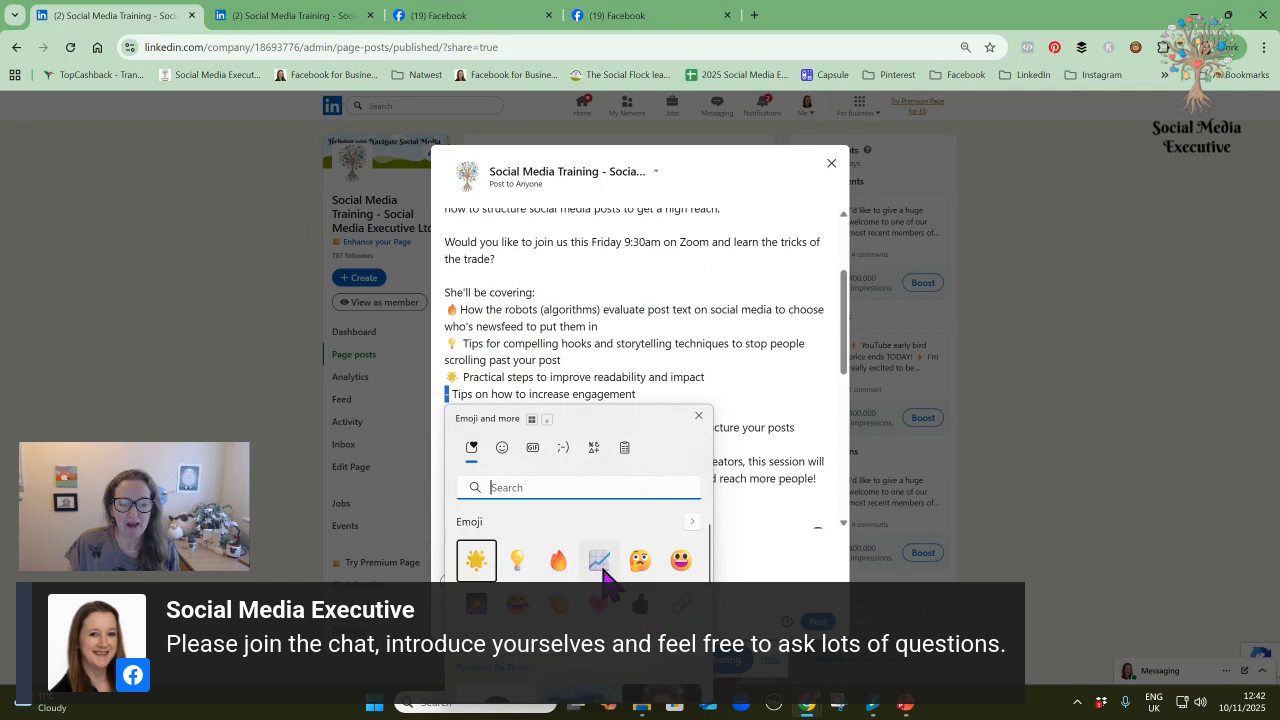
click(599, 560)
click(695, 345)
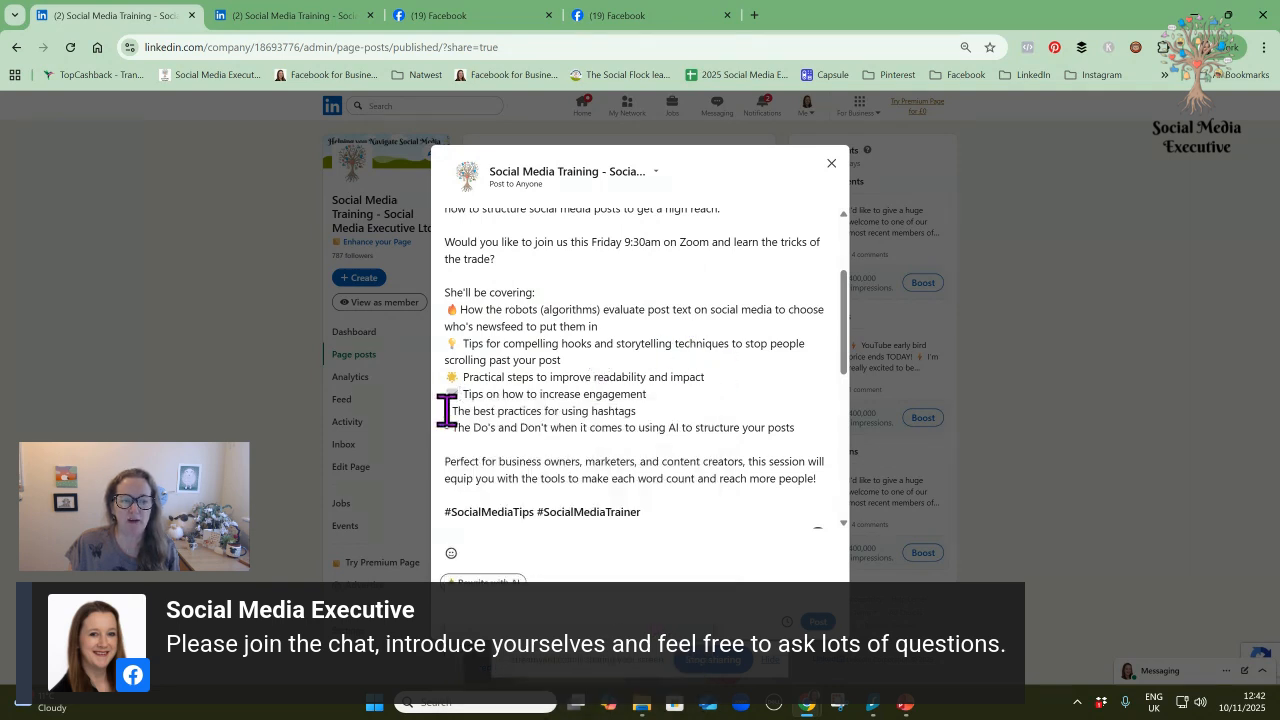
- Replace the hyphen before "The best practices for using hashtags" with the clapping hands emoji
drag(450, 411, 444, 410)
right_click(446, 410)
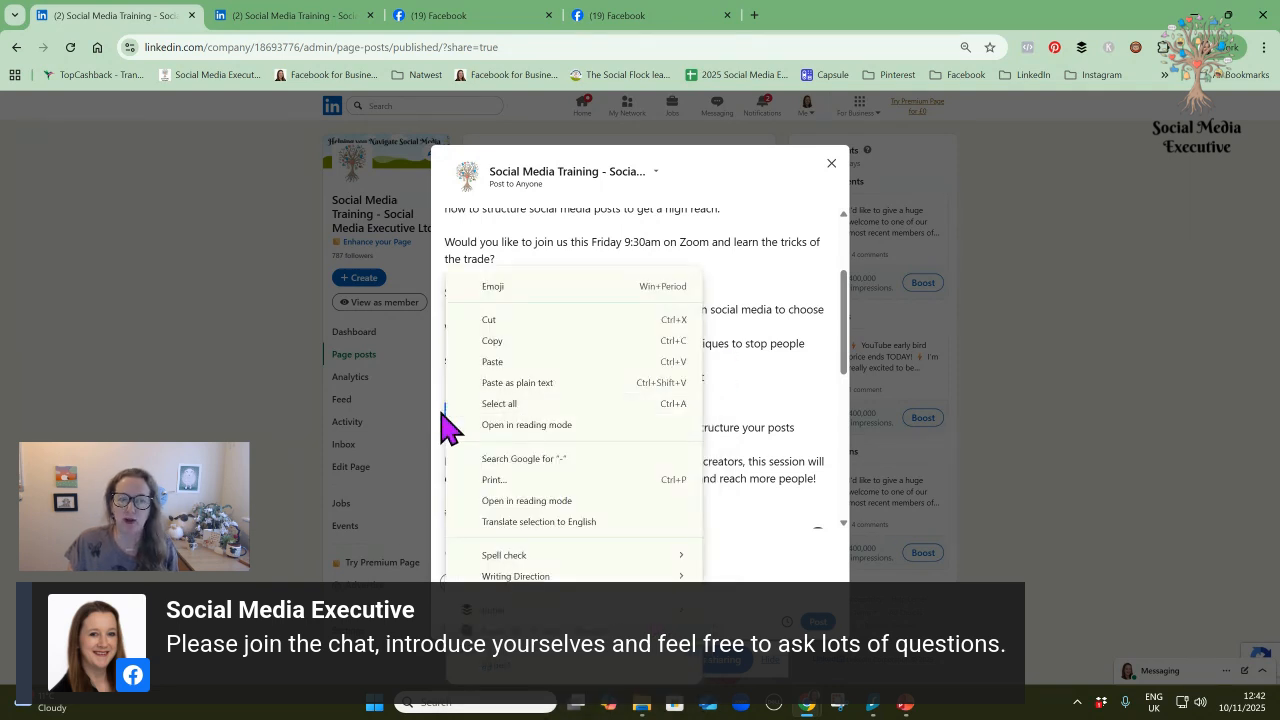
click(519, 278)
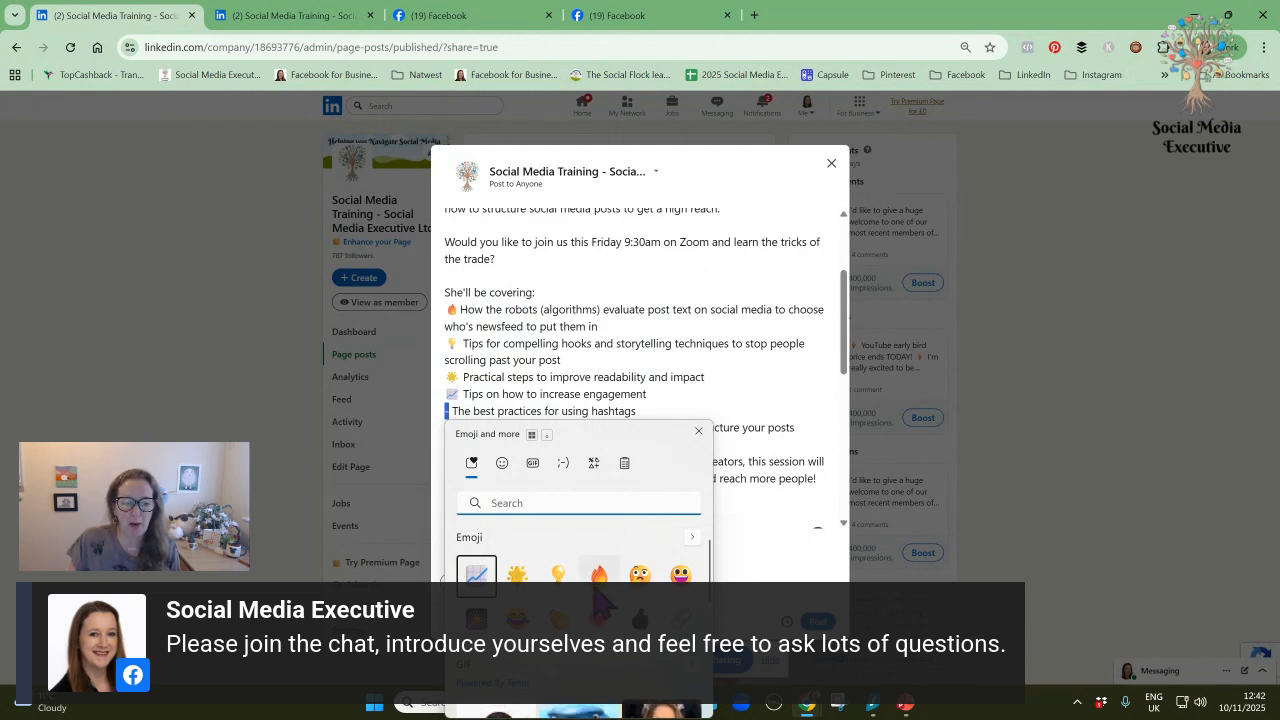
click(560, 620)
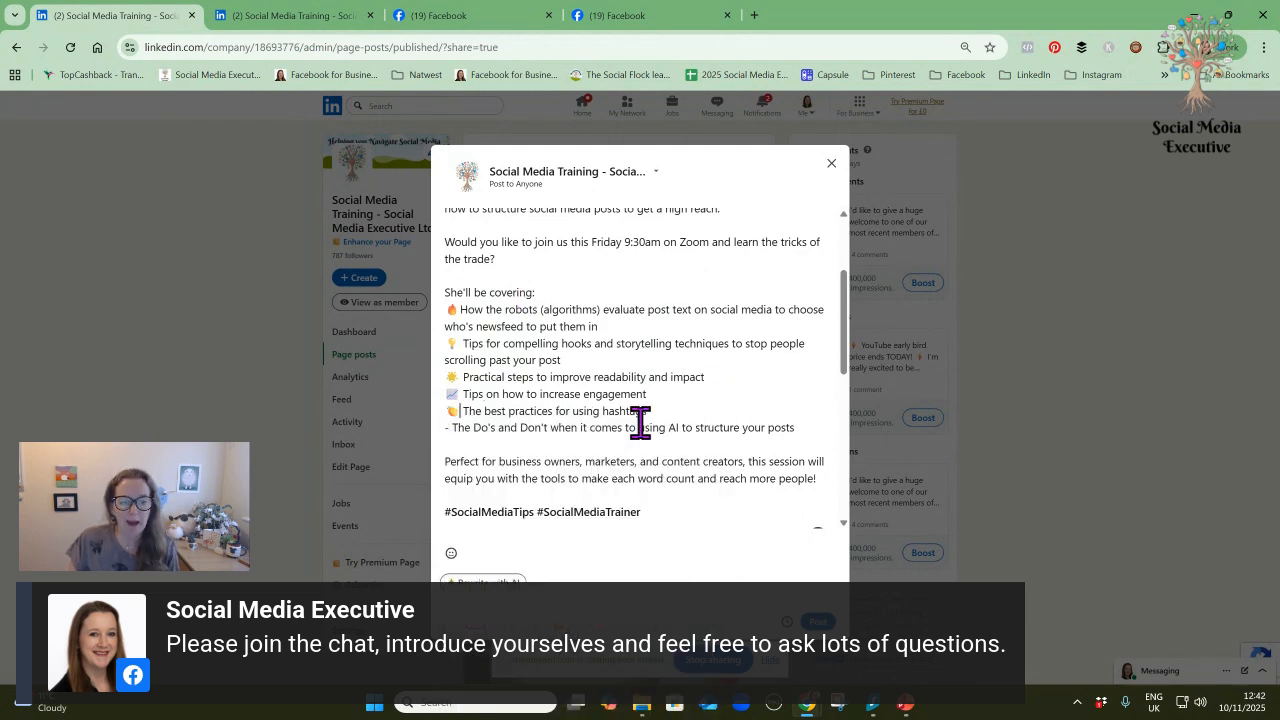
- Search the emojis for "cross" and replace the hyphen before "The Do's and Don't when it comes to using AI" with the red cross mark
drag(443, 428, 451, 428)
right_click(447, 433)
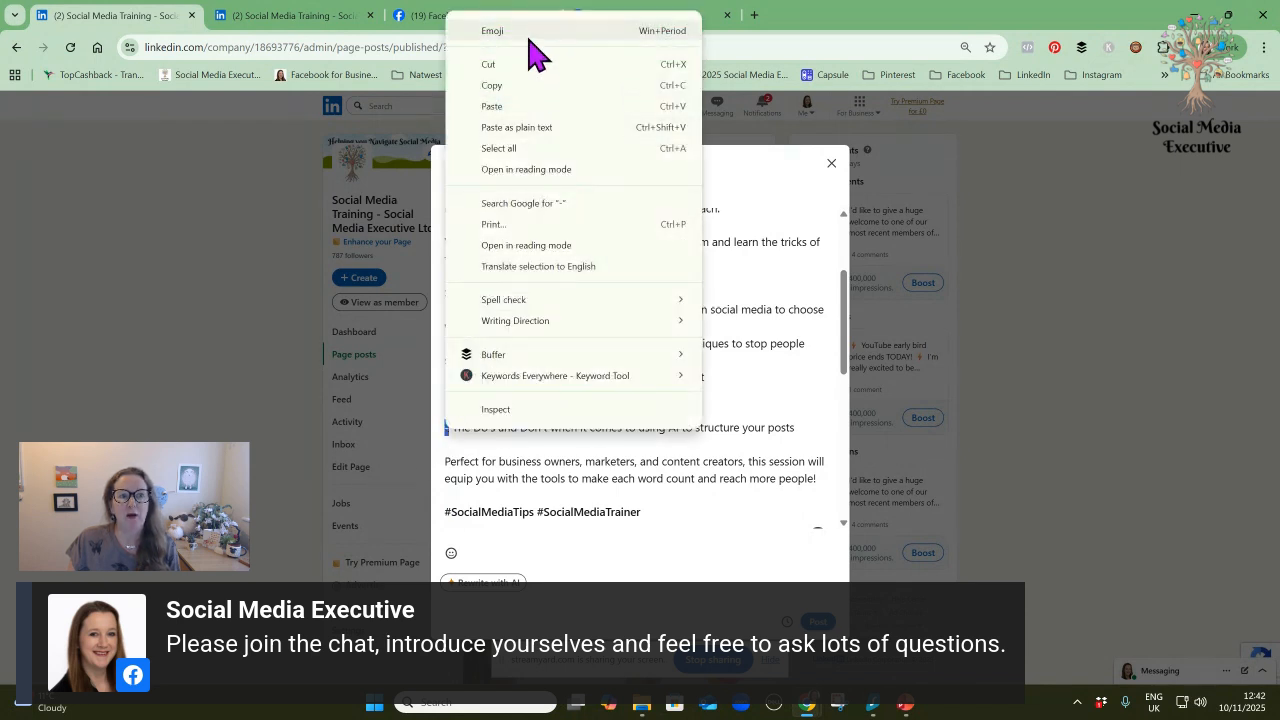
click(531, 42)
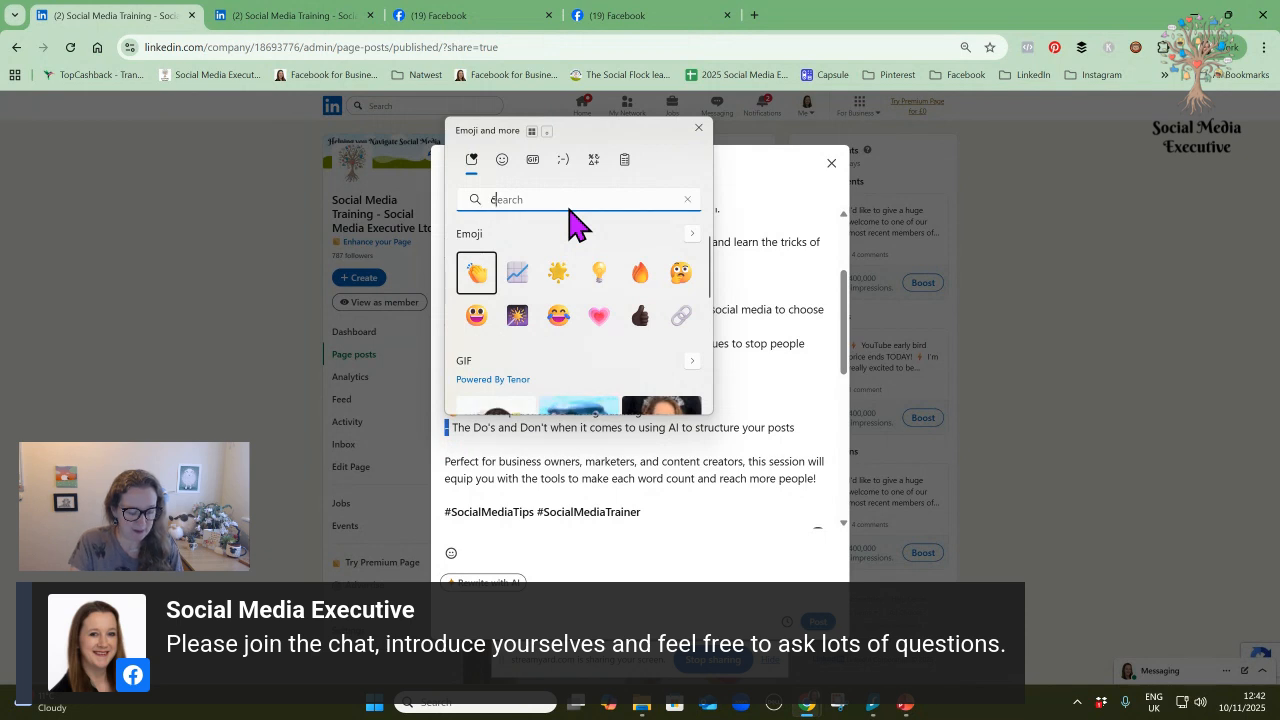
text(cross)
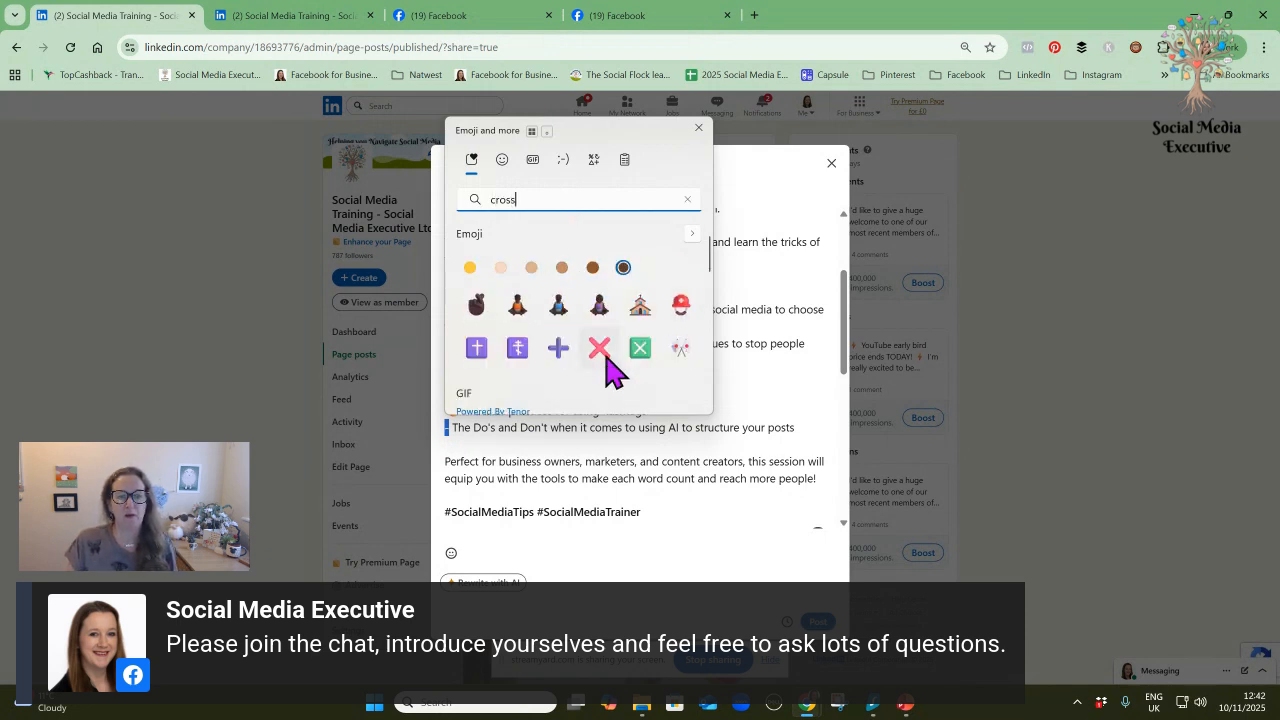
click(599, 347)
key(Escape)
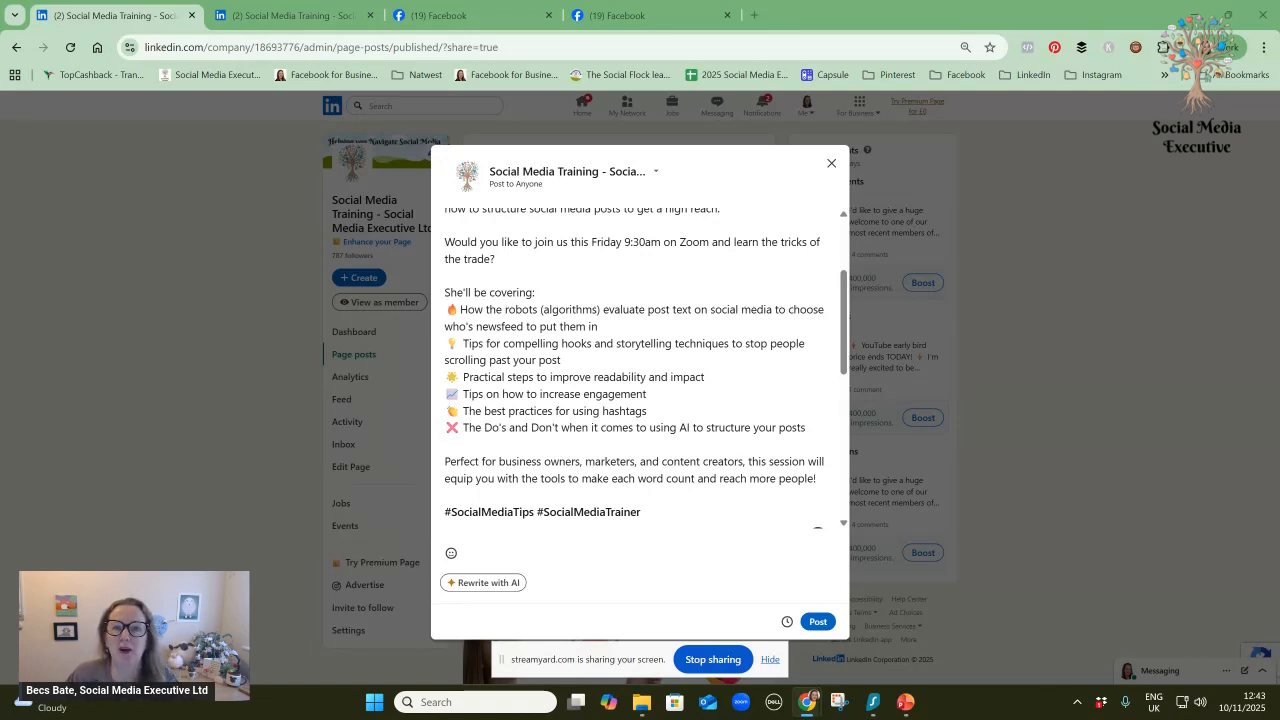
- Review the finished LinkedIn post and copy its whole text, from the opening question through the hashtags
scroll(705, 440, up, 3)
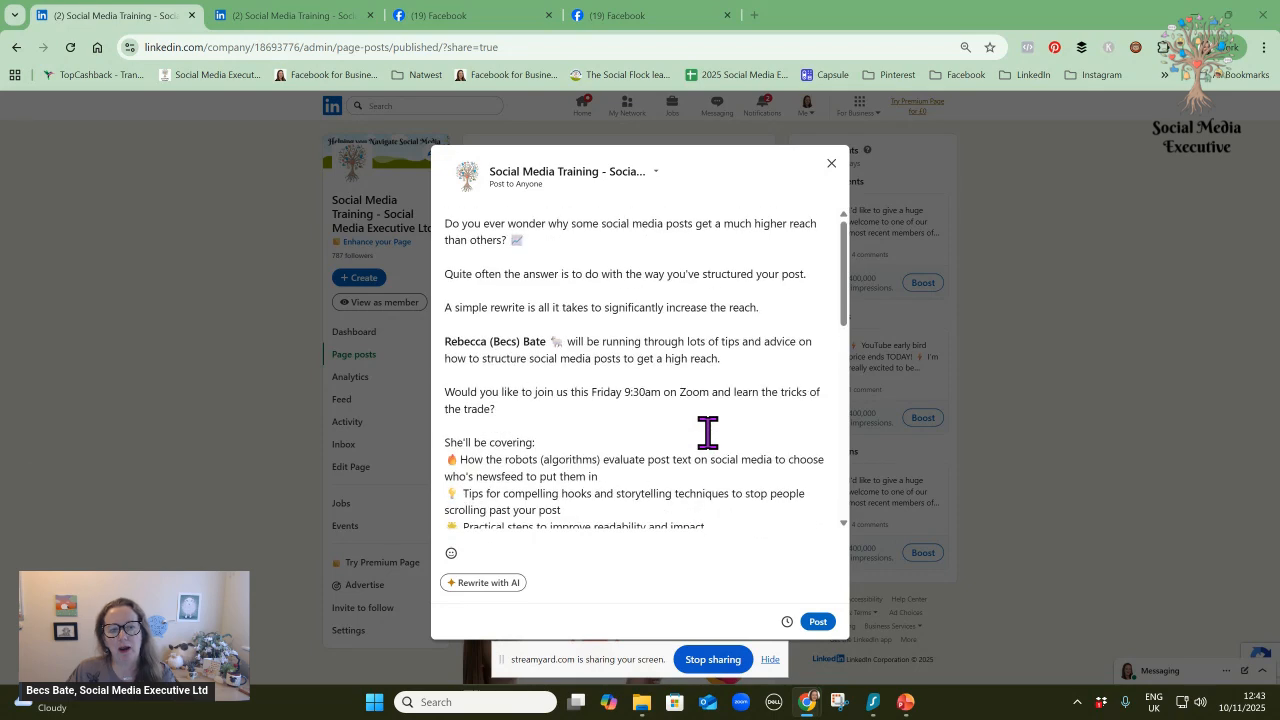
scroll(707, 432, down, 3)
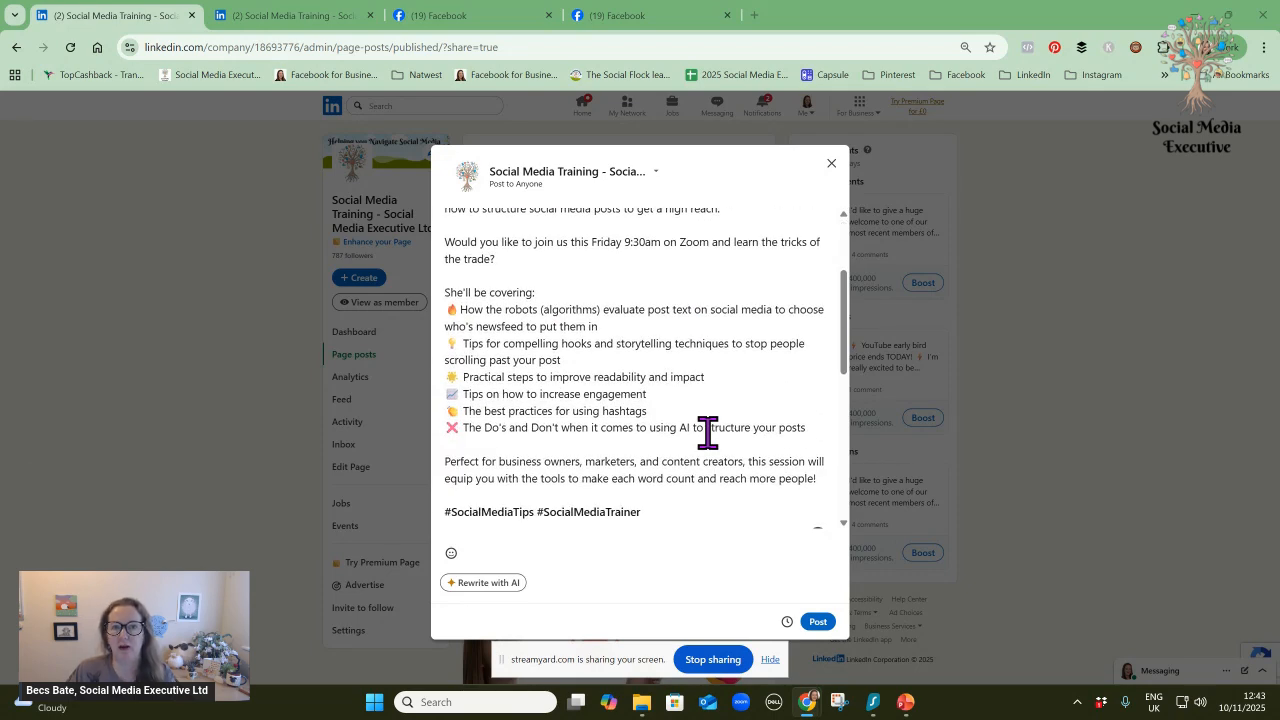
scroll(707, 432, up, 3)
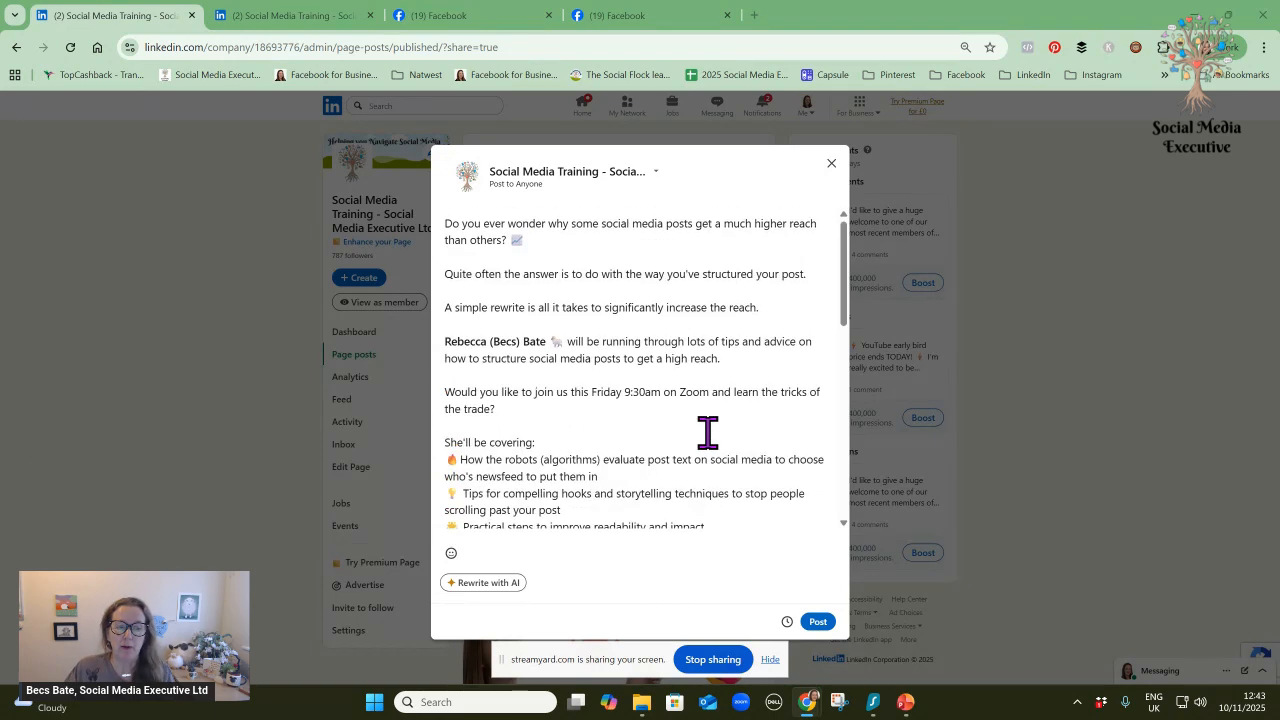
scroll(707, 432, down, 5)
drag(677, 437, 452, 222)
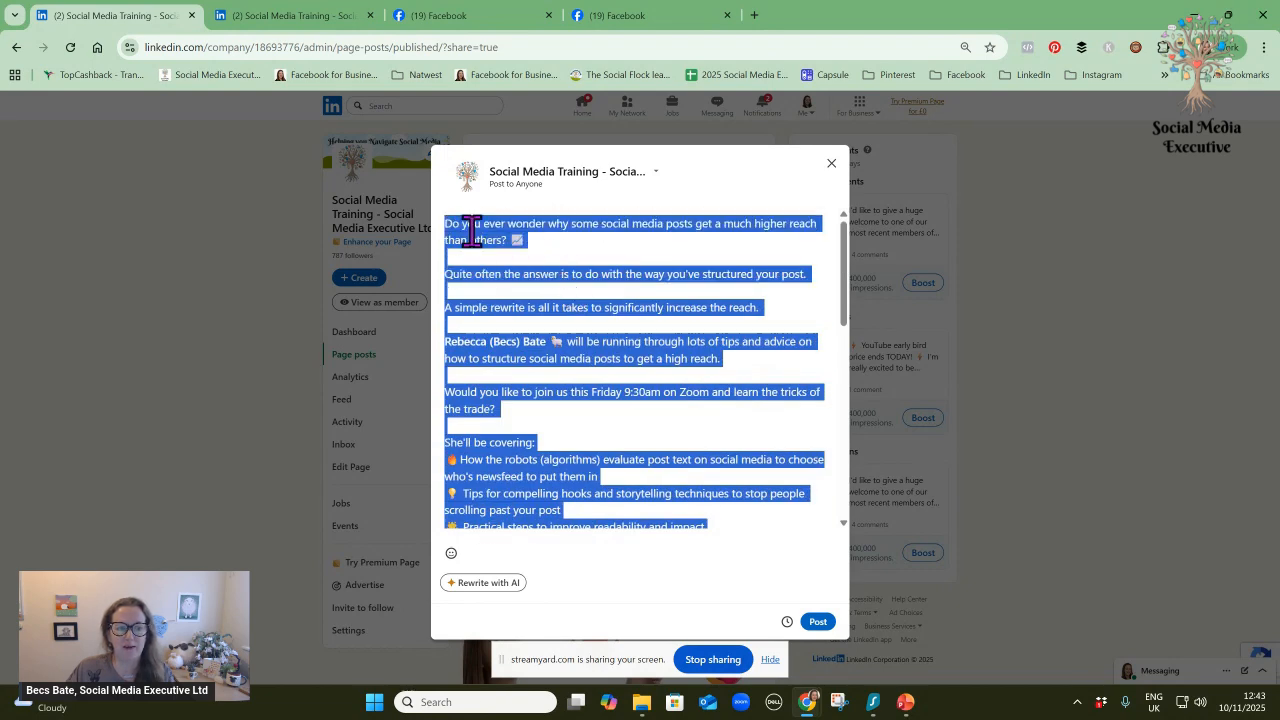
right_click(470, 233)
click(545, 307)
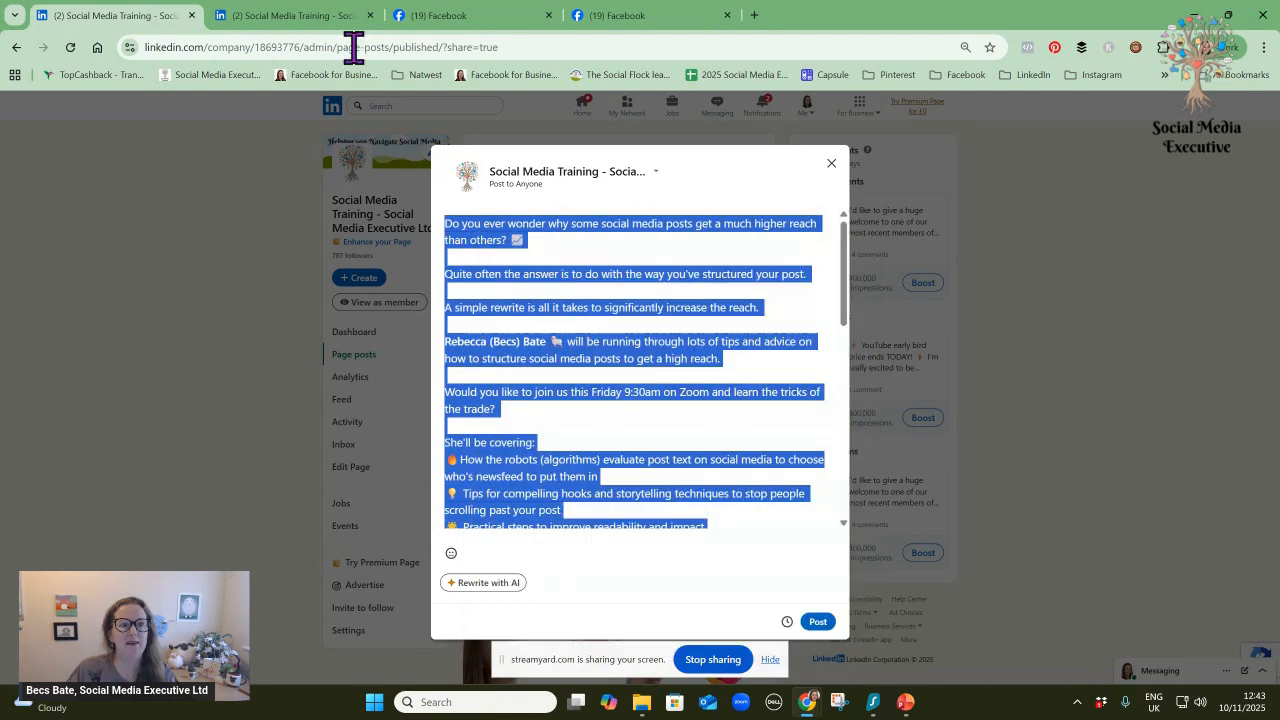
- Switch to Facebook, start a new page post, paste the copied LinkedIn text into it and look through the result
click(457, 18)
click(623, 20)
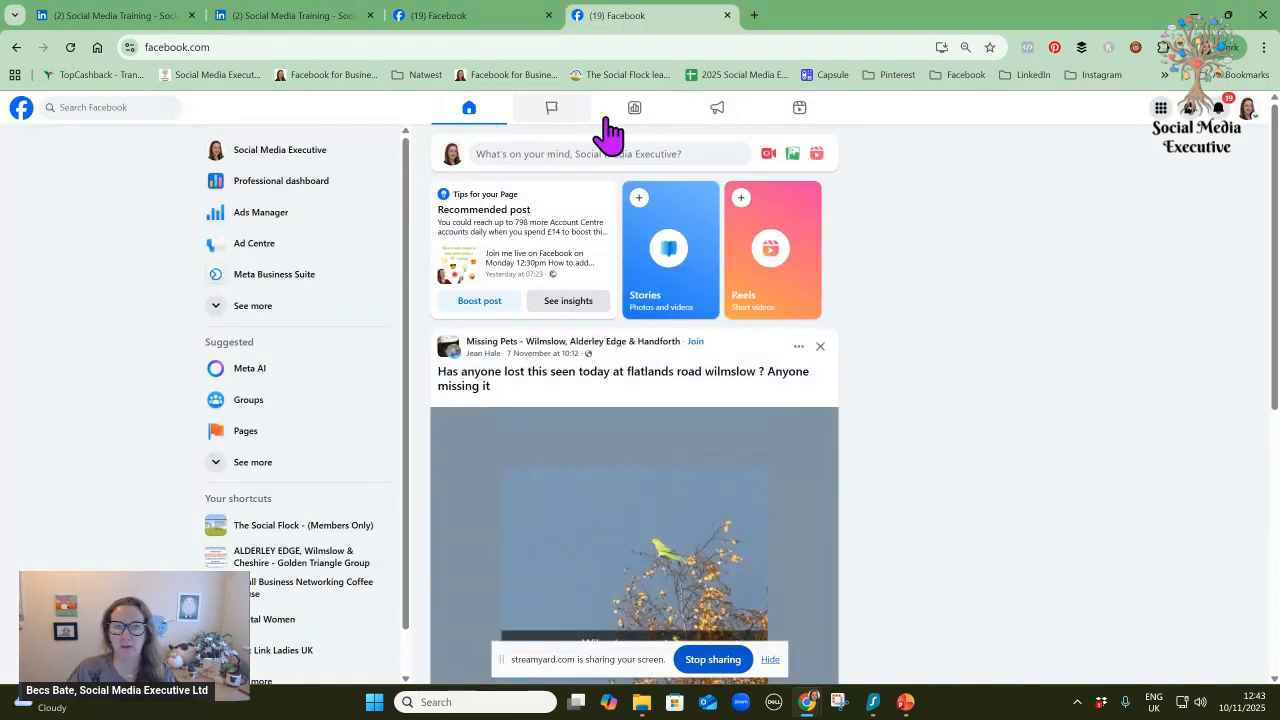
click(524, 158)
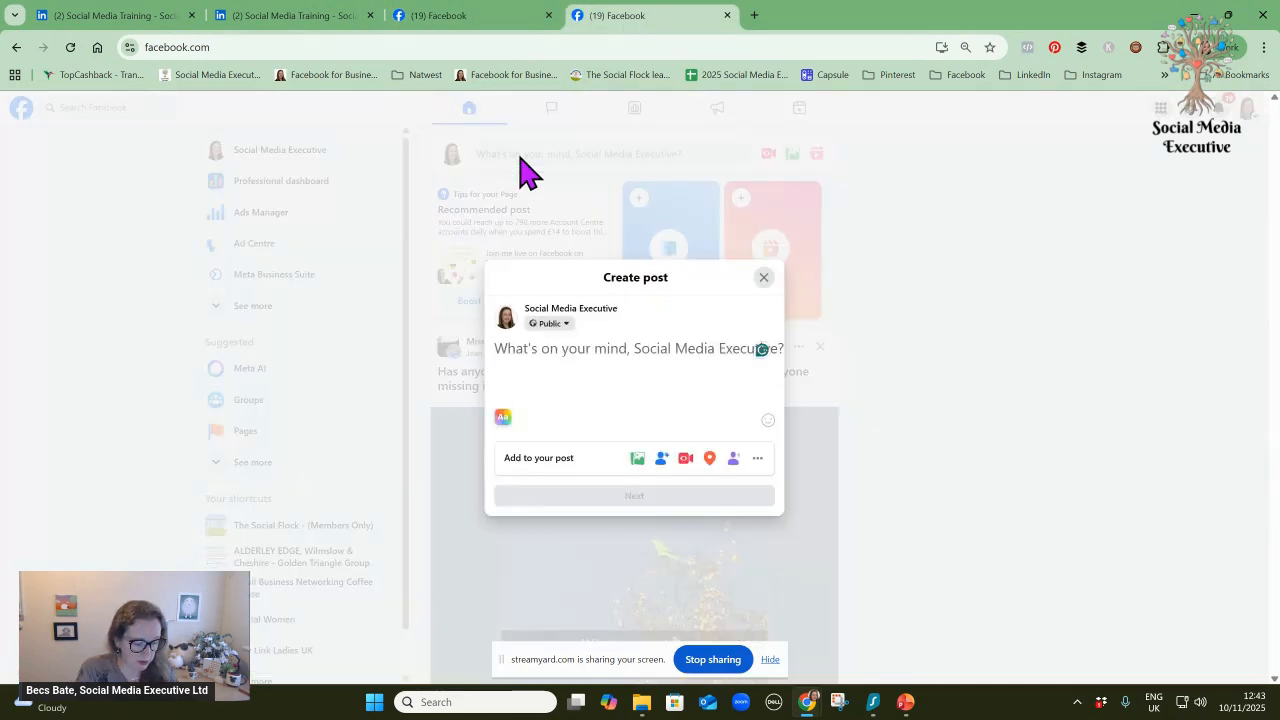
key(ctrl+v)
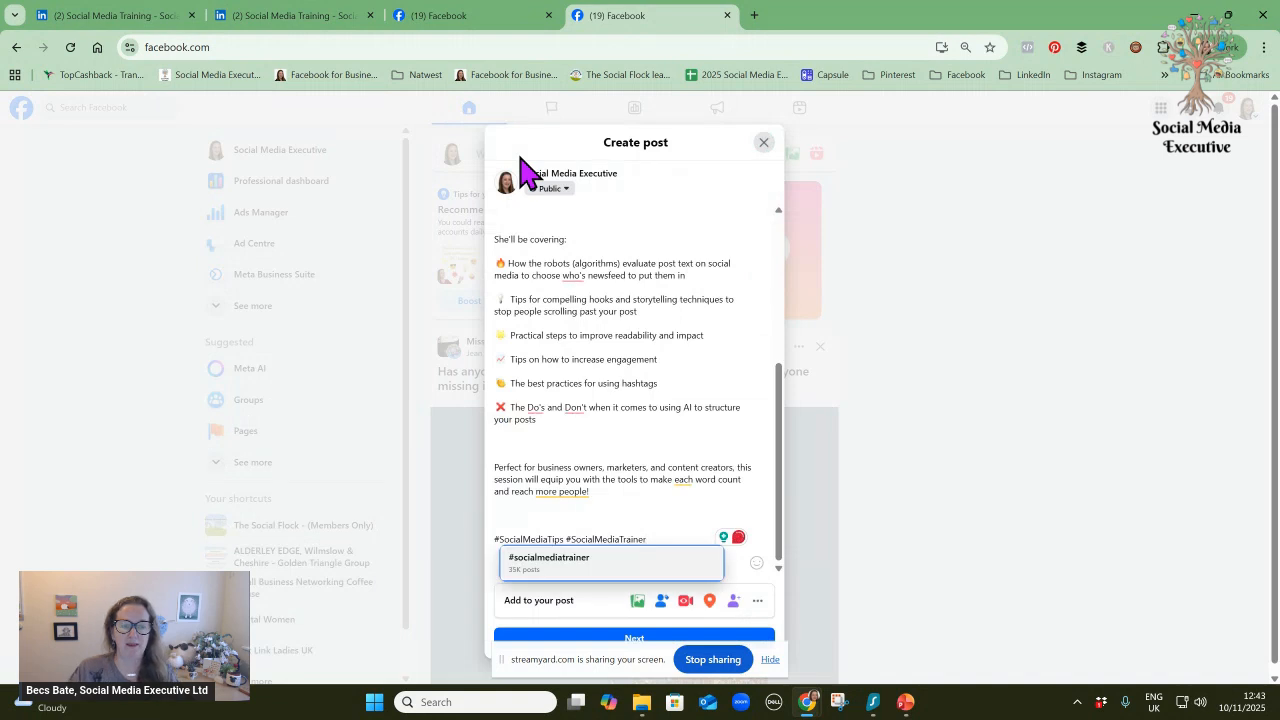
scroll(712, 406, up, 3)
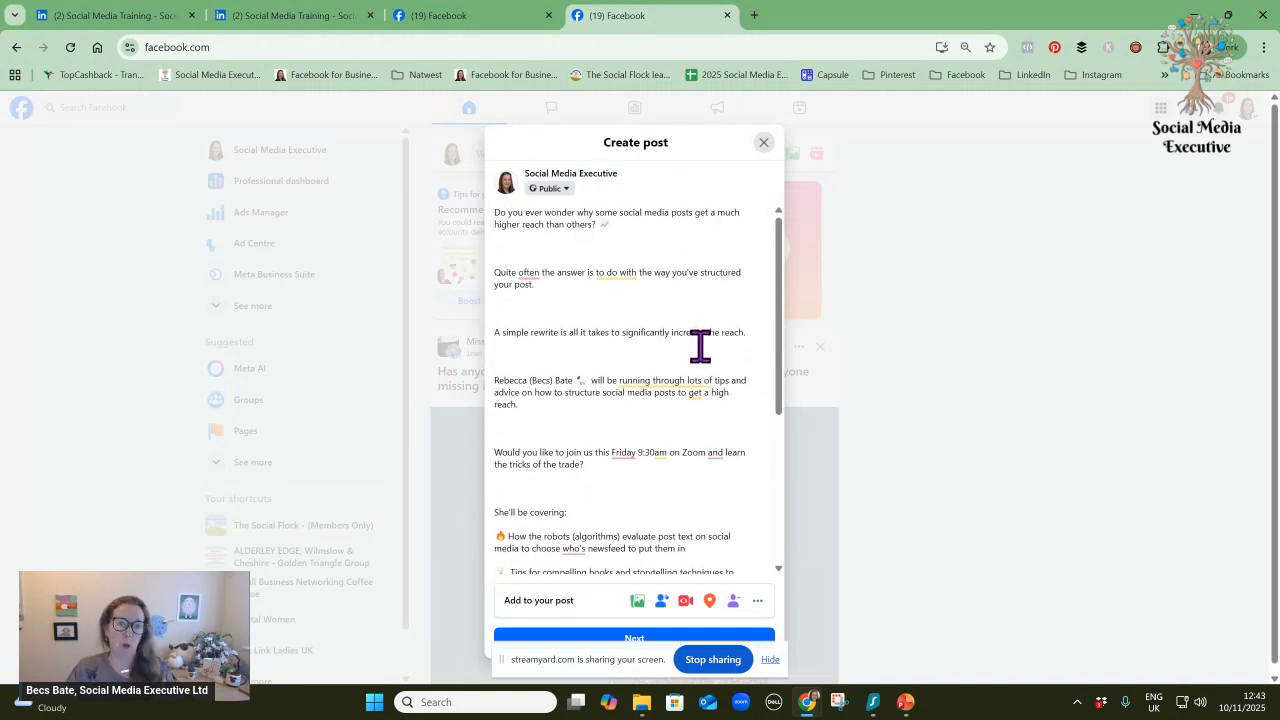
scroll(700, 346, down, 5)
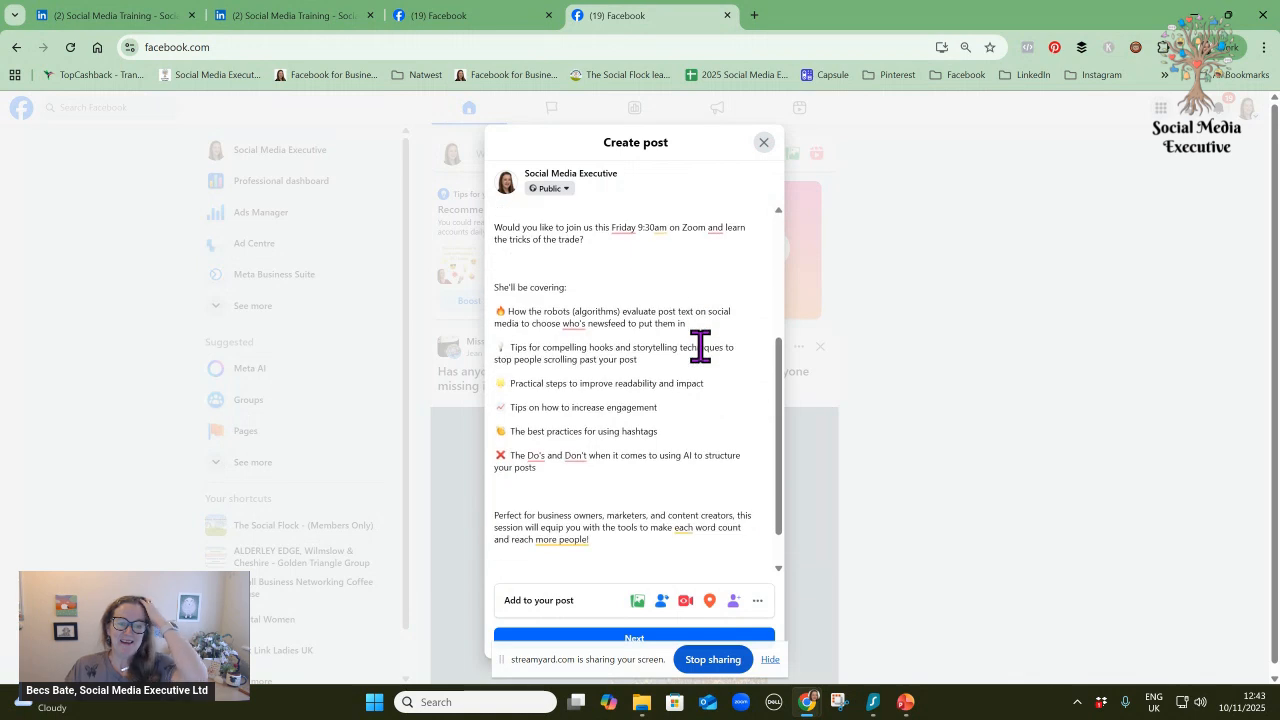